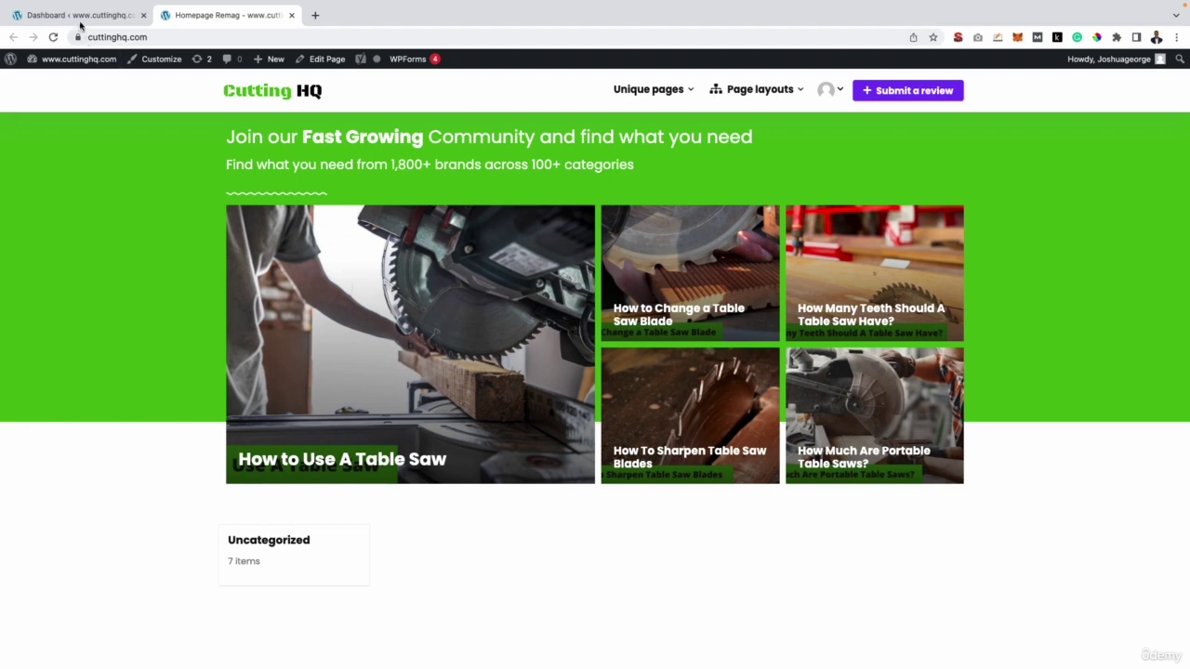
Open the menu editor from the WordPress dashboard and review the Main menu's structure, including its invalid items.
left_click(80, 16)
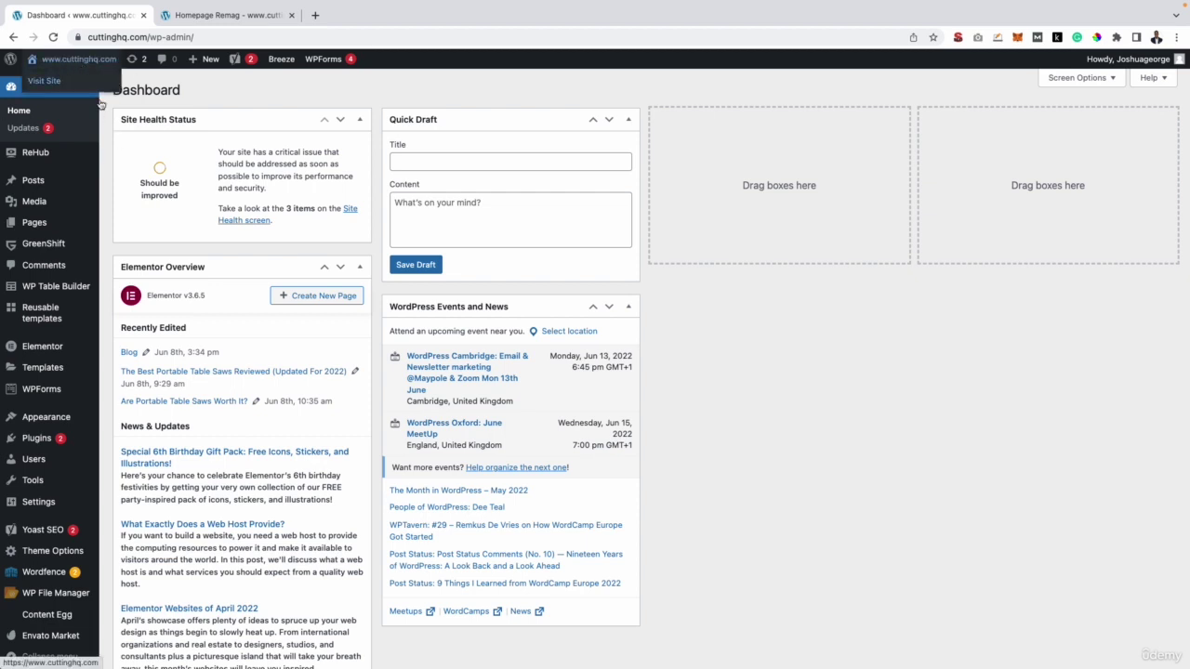
mouse_move(75, 420)
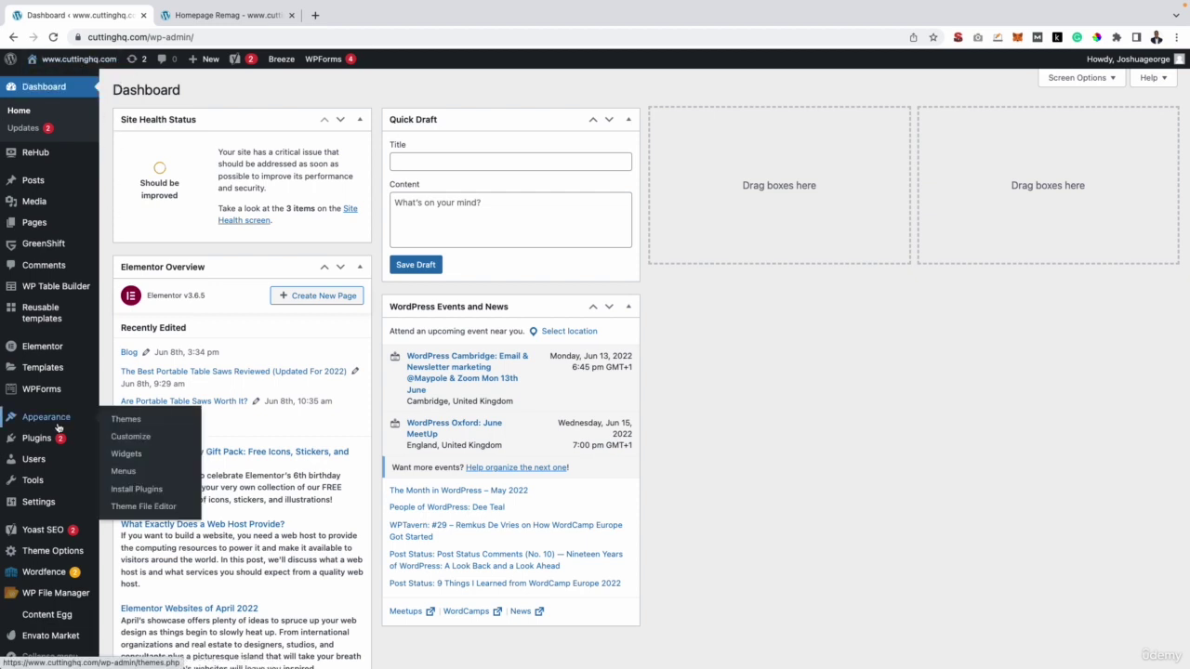
left_click(123, 471)
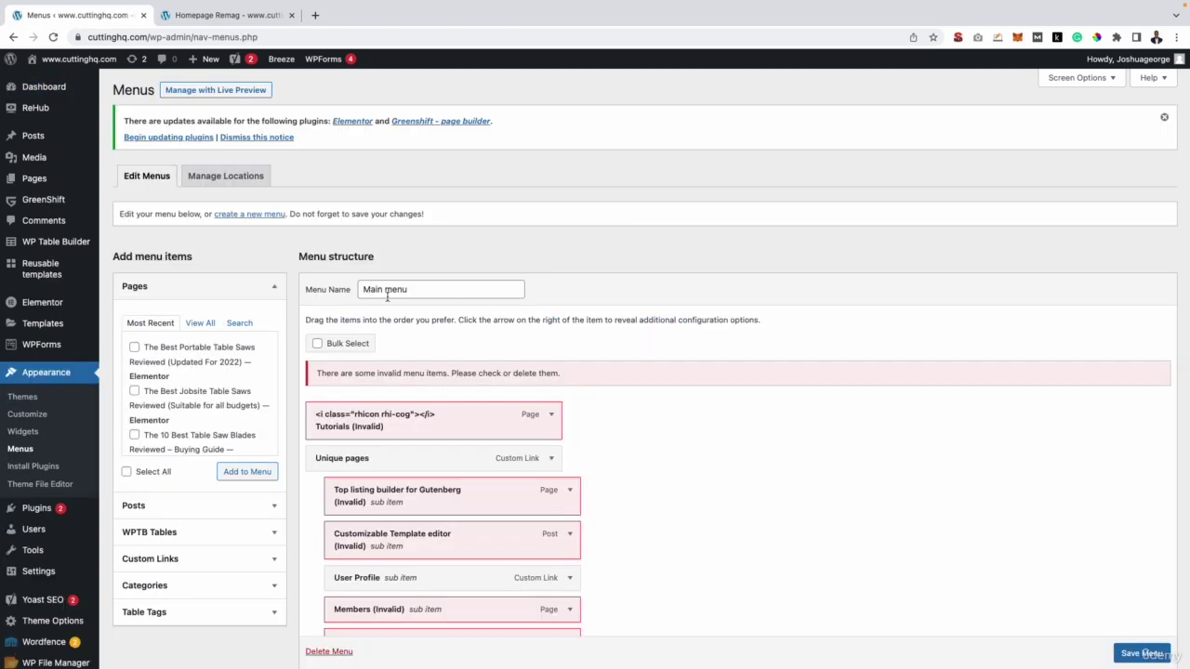
scroll(426, 375, "down", 3)
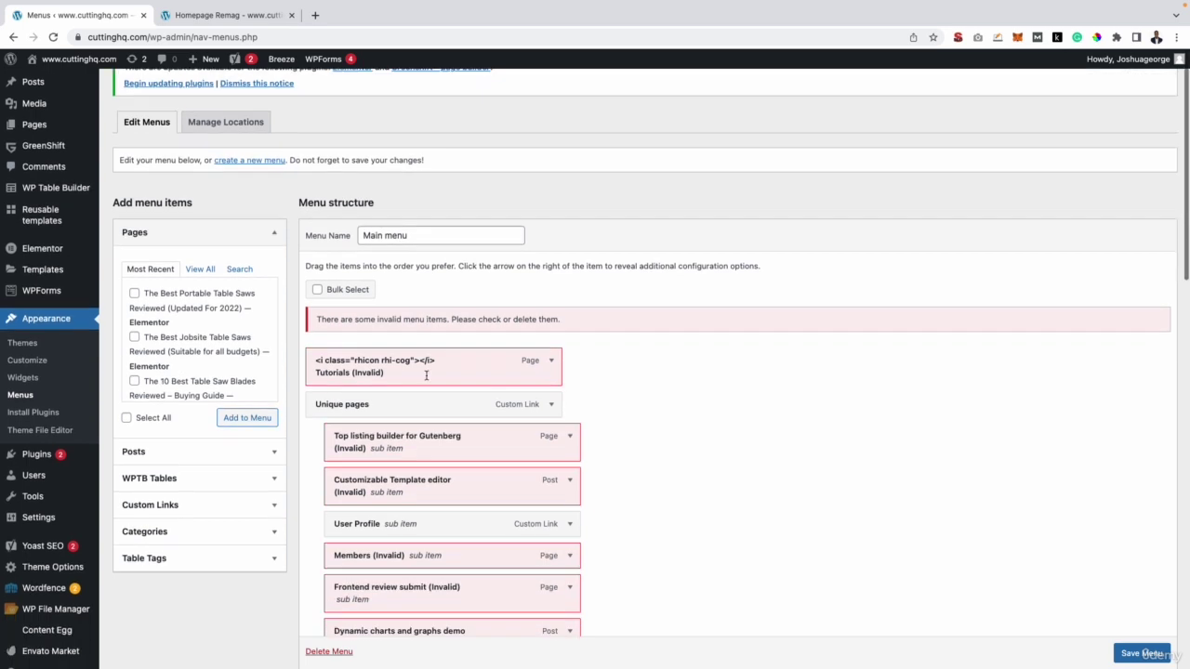
scroll(426, 379, "down", 1)
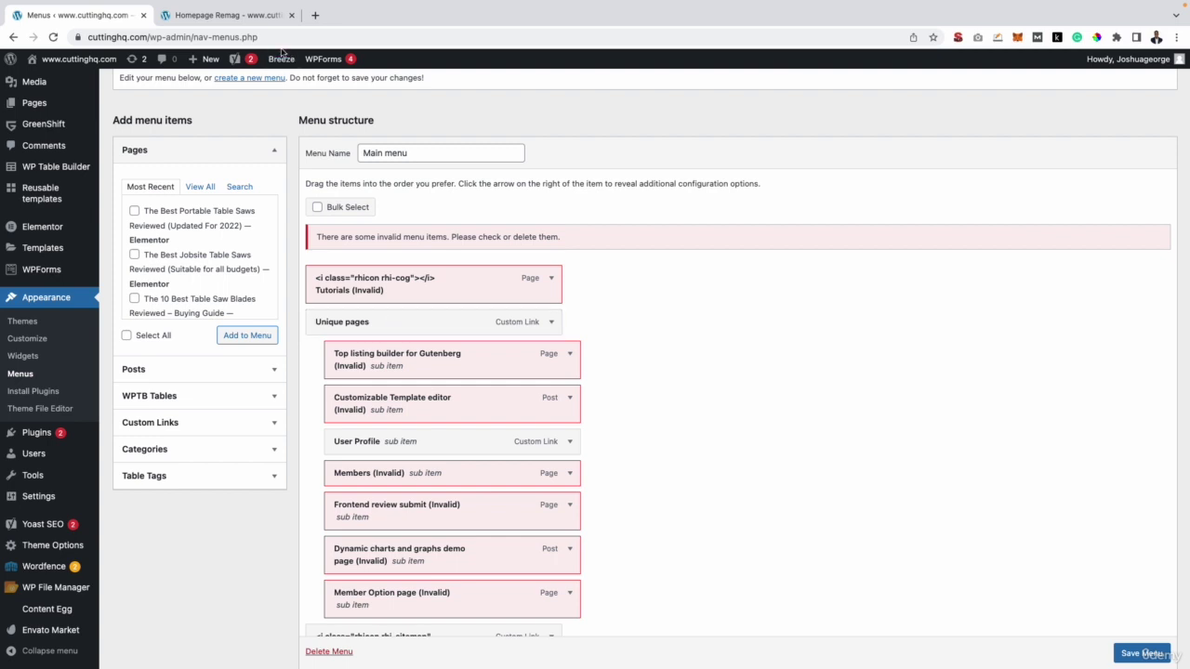
Check the sub-items of Unique pages in the live homepage header and return to the menu editor.
left_click(254, 17)
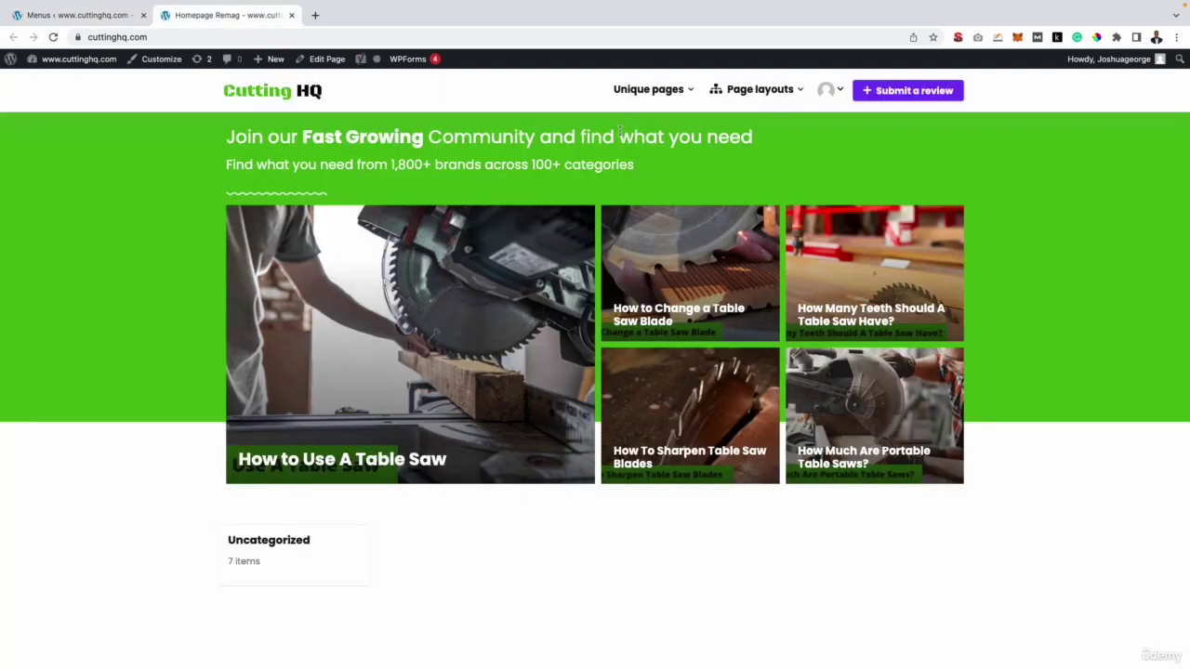
mouse_move(647, 103)
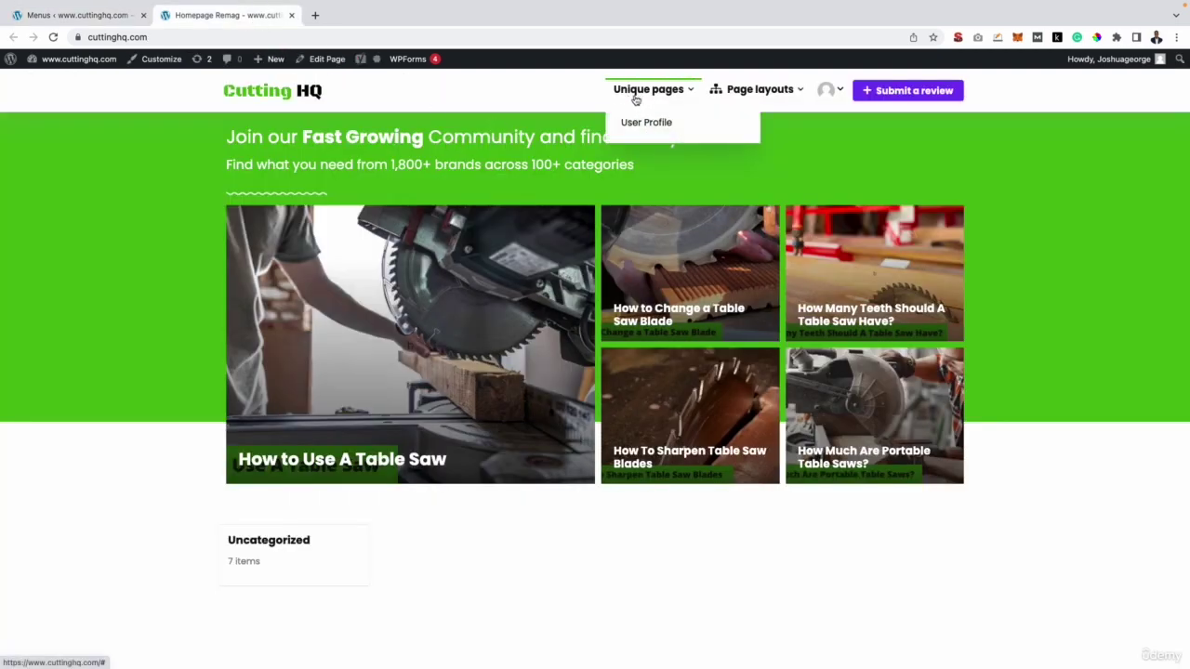
left_click(107, 19)
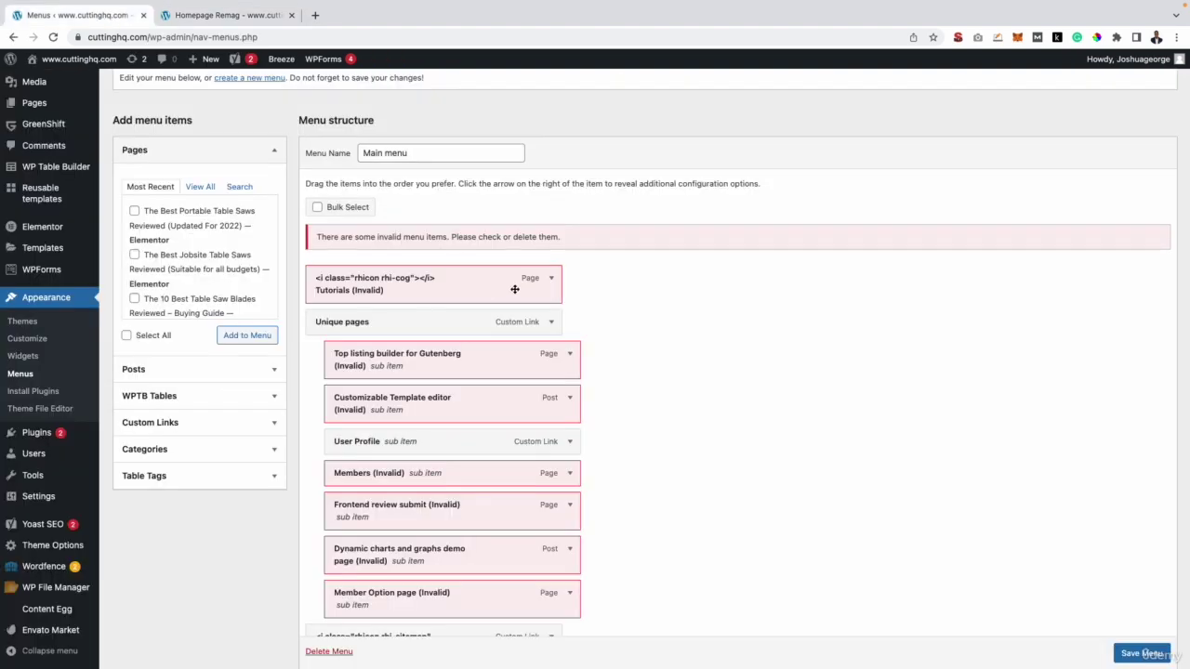
Remove the invalid Tutorials, Top listing builder for Gutenberg and Customizable Template editor items from the Main menu.
left_click(549, 281)
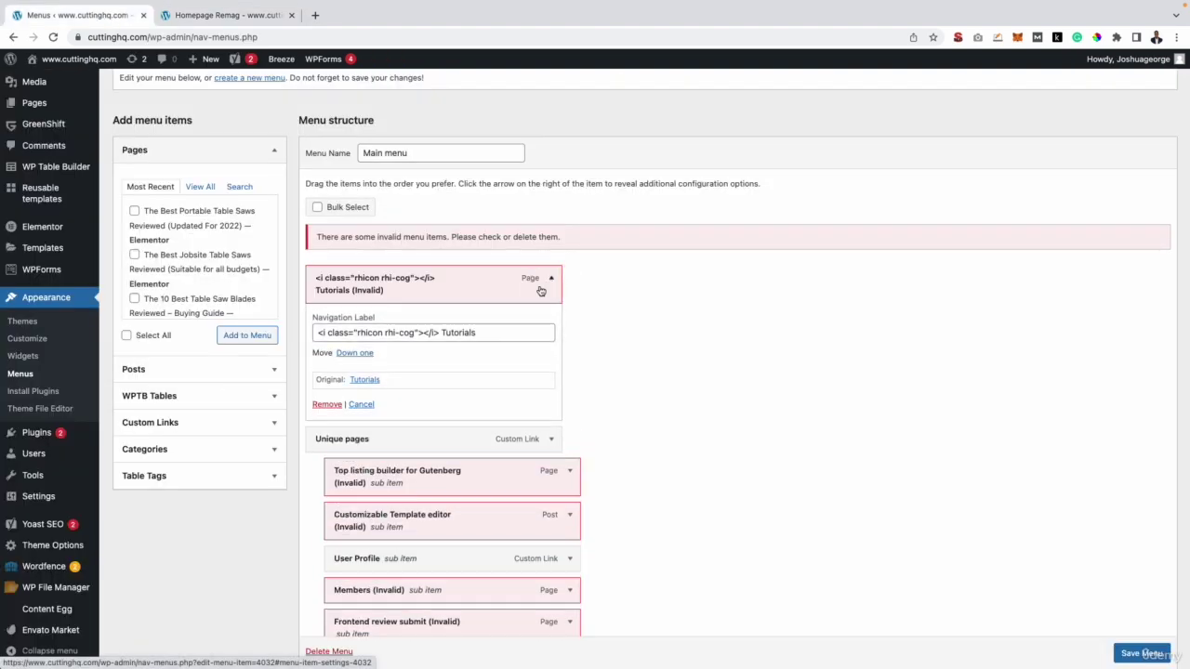
left_click(326, 404)
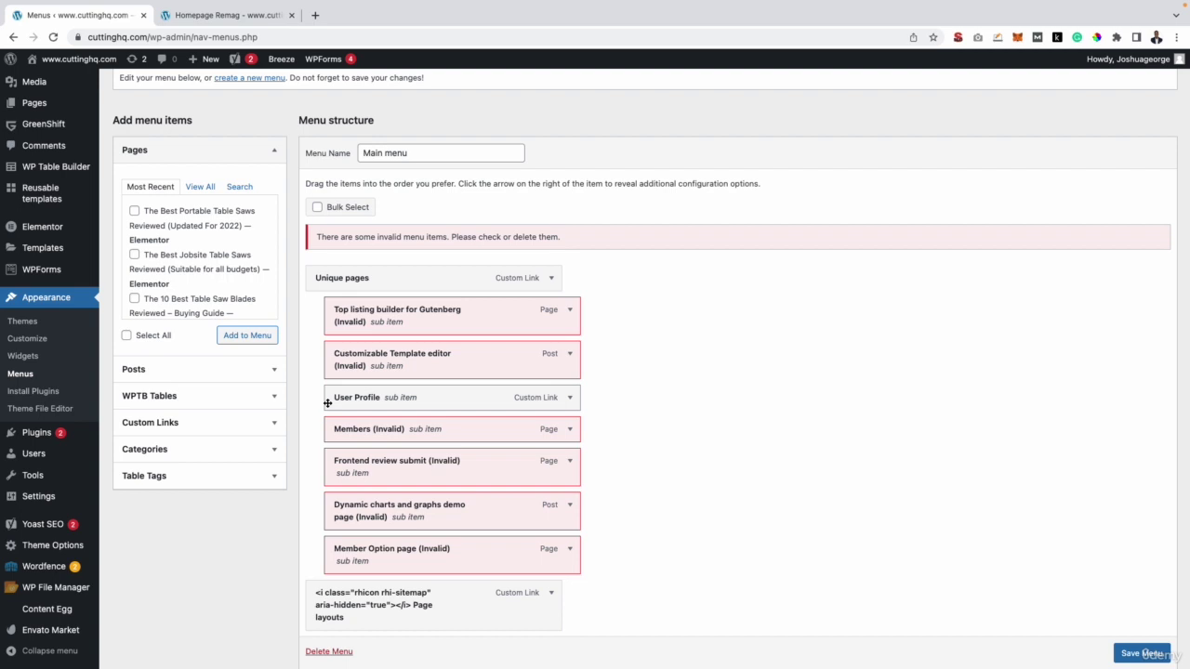
left_click(569, 313)
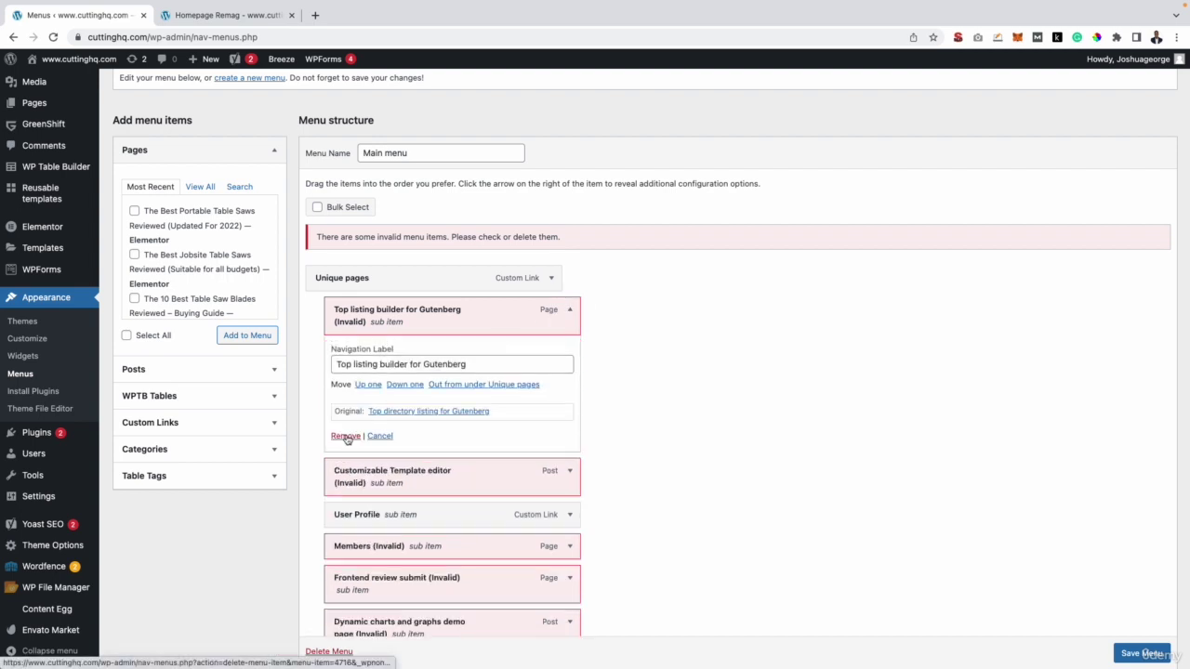
left_click(345, 437)
left_click(571, 312)
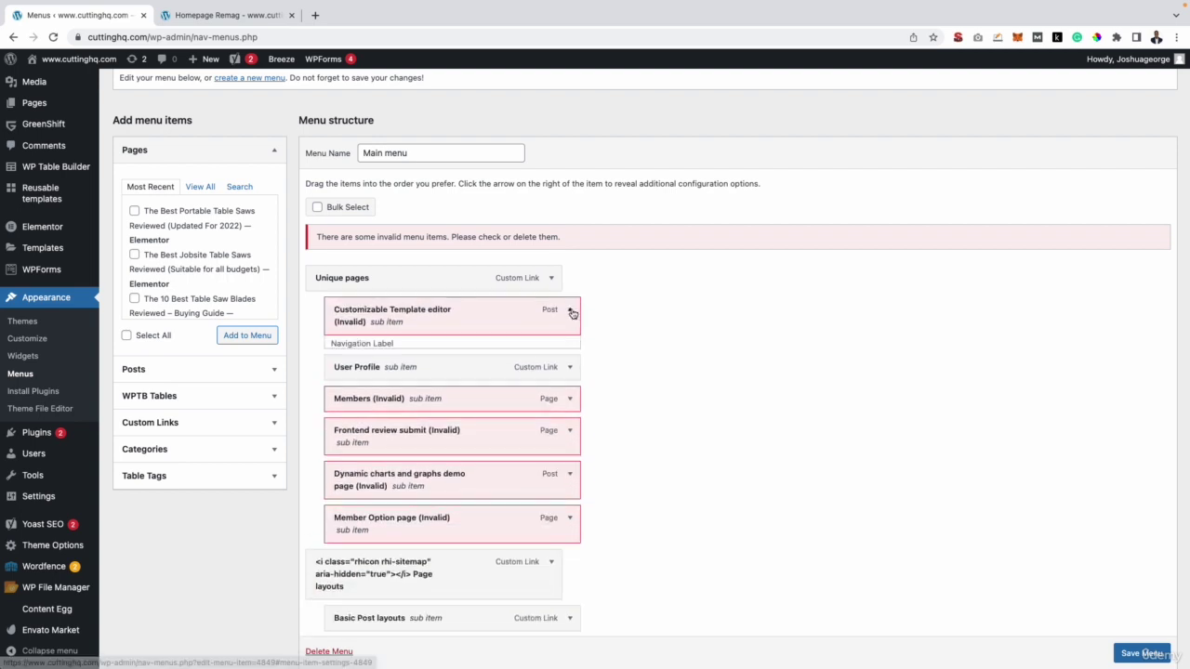
left_click(346, 437)
Remove the remaining invalid items from the Main menu, such as those under Unique pages.
left_click(566, 338)
left_click(577, 427)
left_click(359, 558)
scroll(560, 372, "down", 5)
left_click(589, 240)
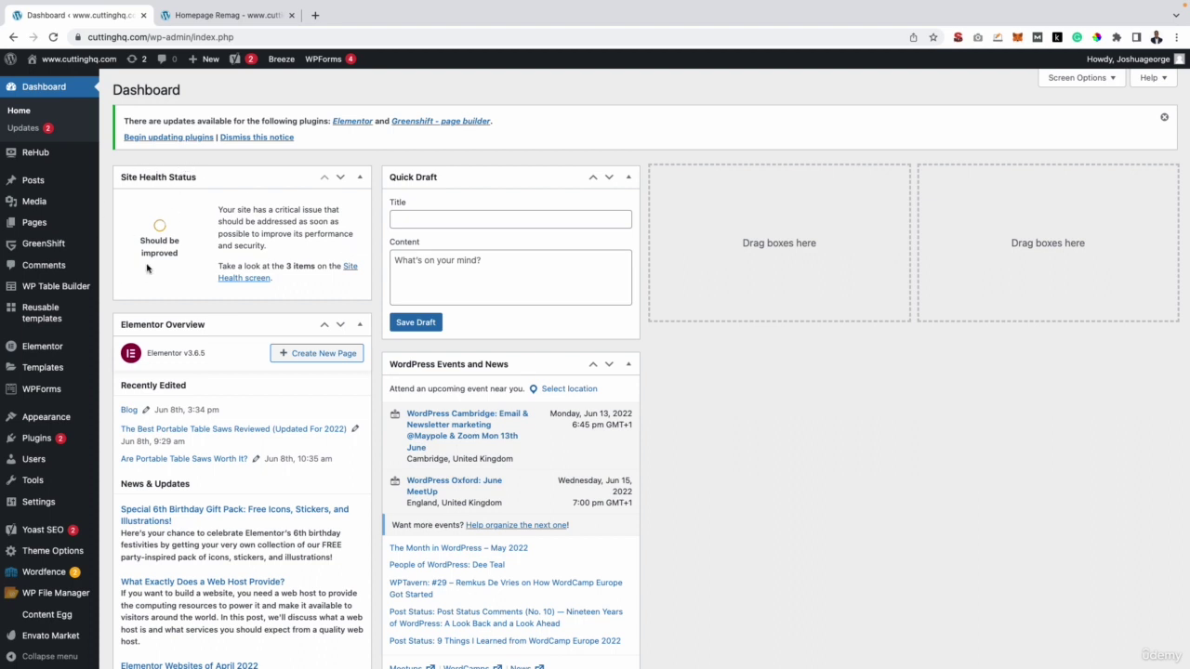
Reopen the menu editor and review the cleaned-up Main menu structure and its settings.
mouse_move(84, 417)
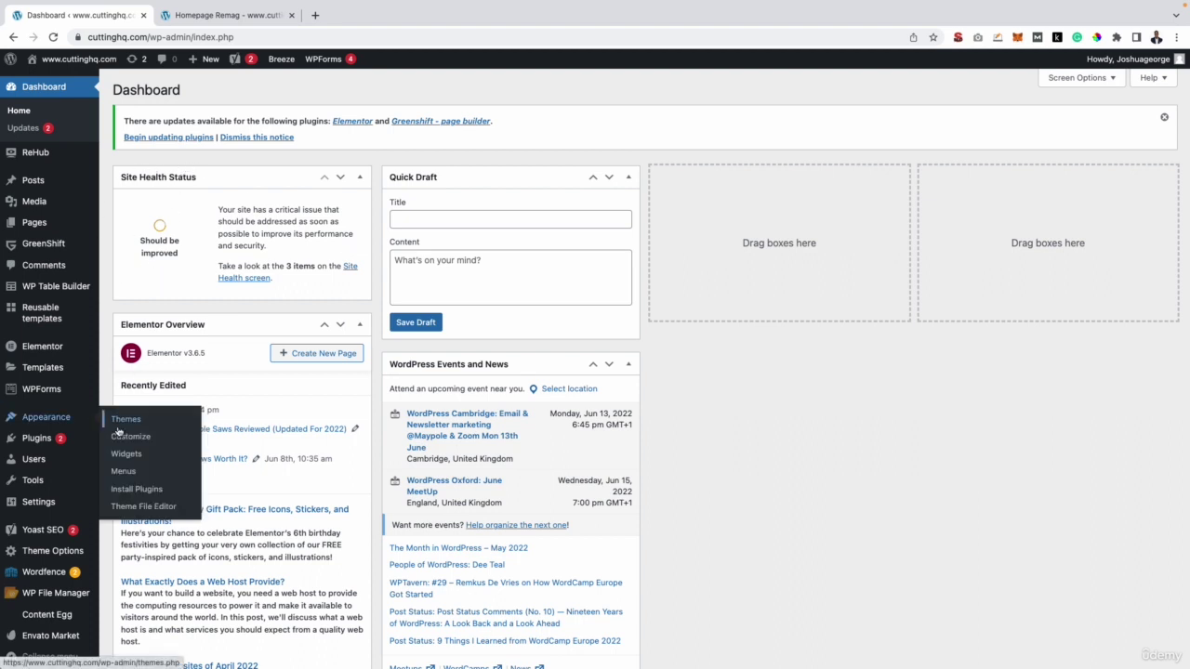
left_click(119, 479)
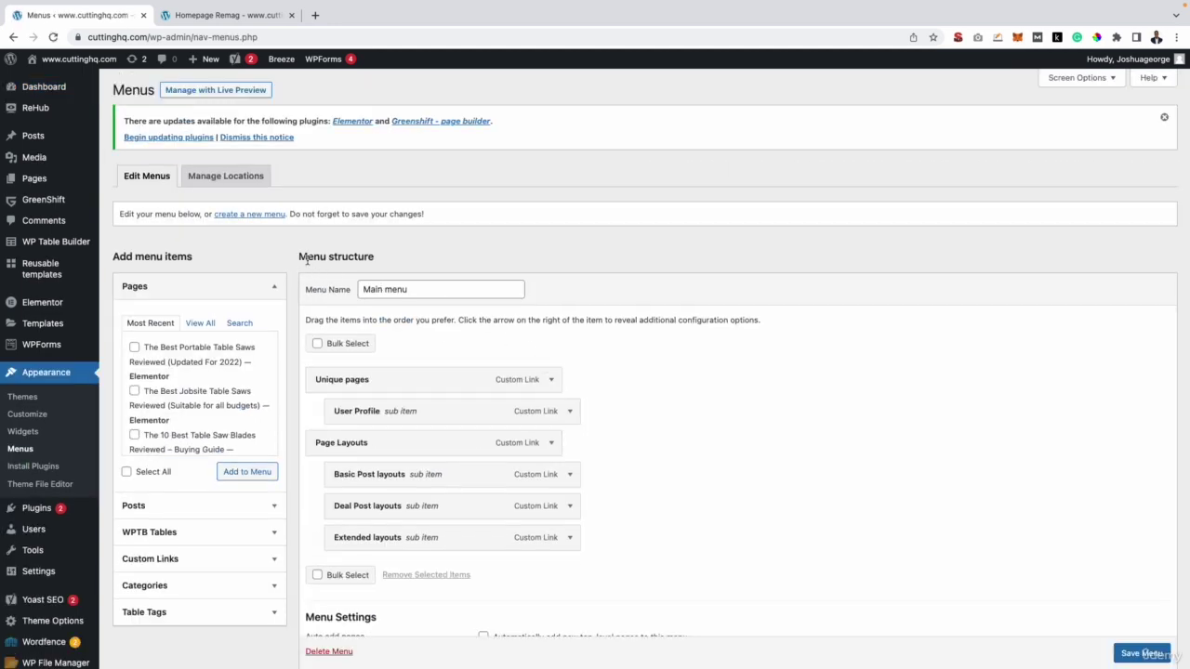
scroll(344, 335, "down", 2)
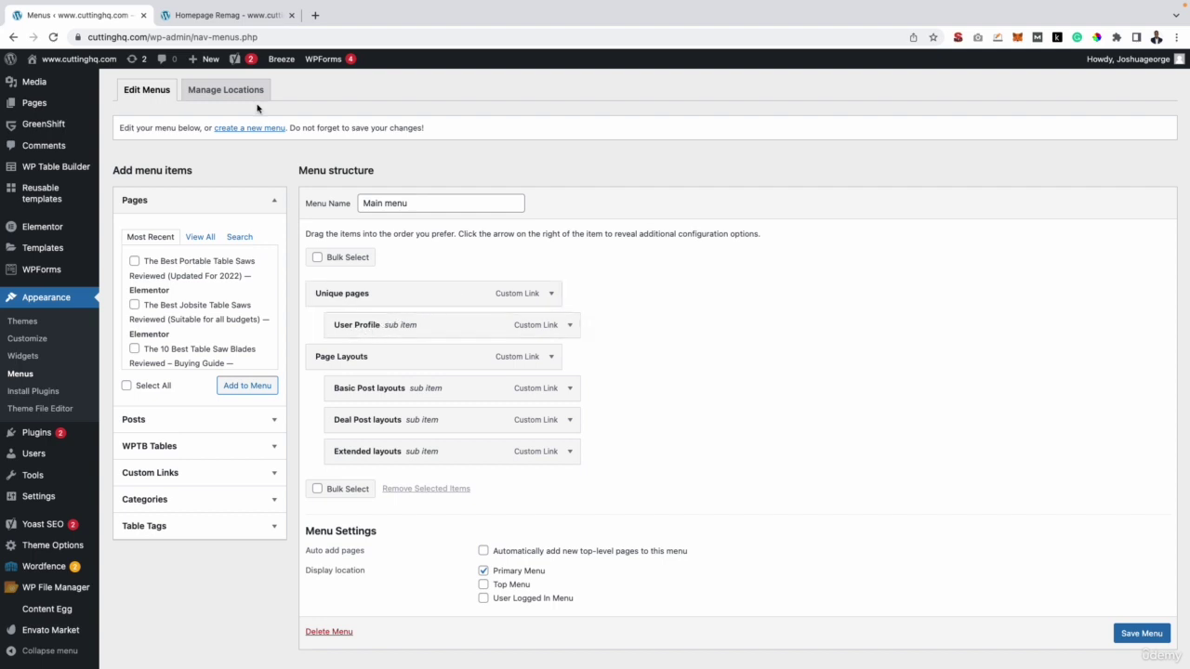
Compare the Unique pages and Page layouts dropdowns in the live homepage header with the menu editor's structure.
left_click(216, 18)
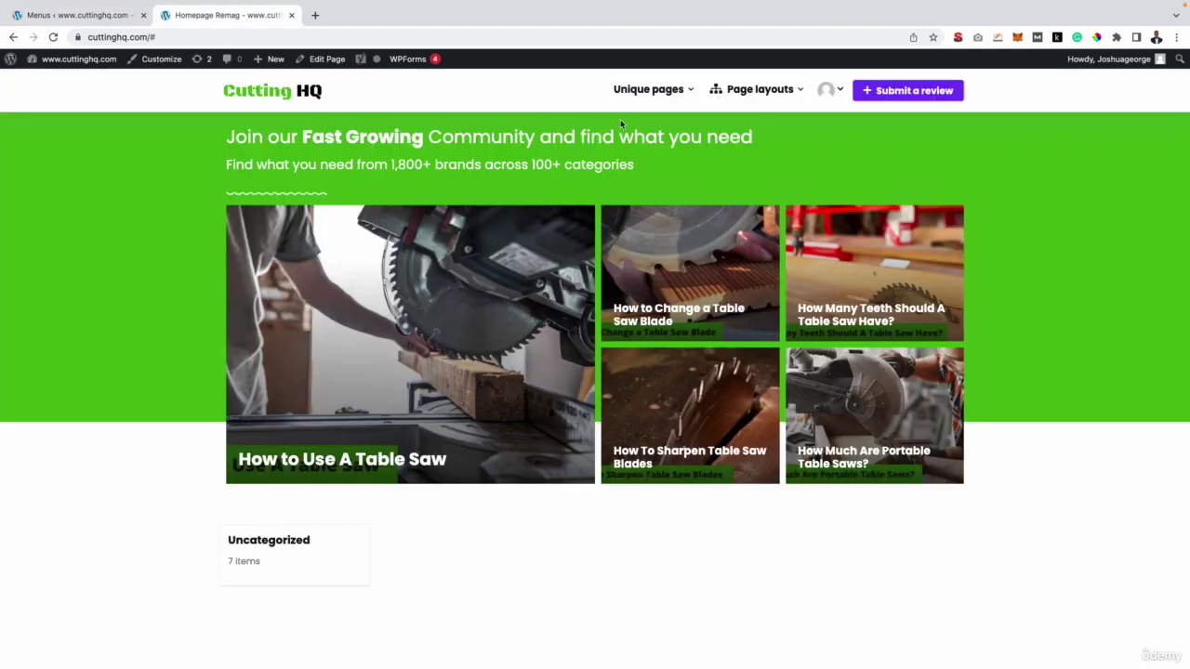
mouse_move(667, 93)
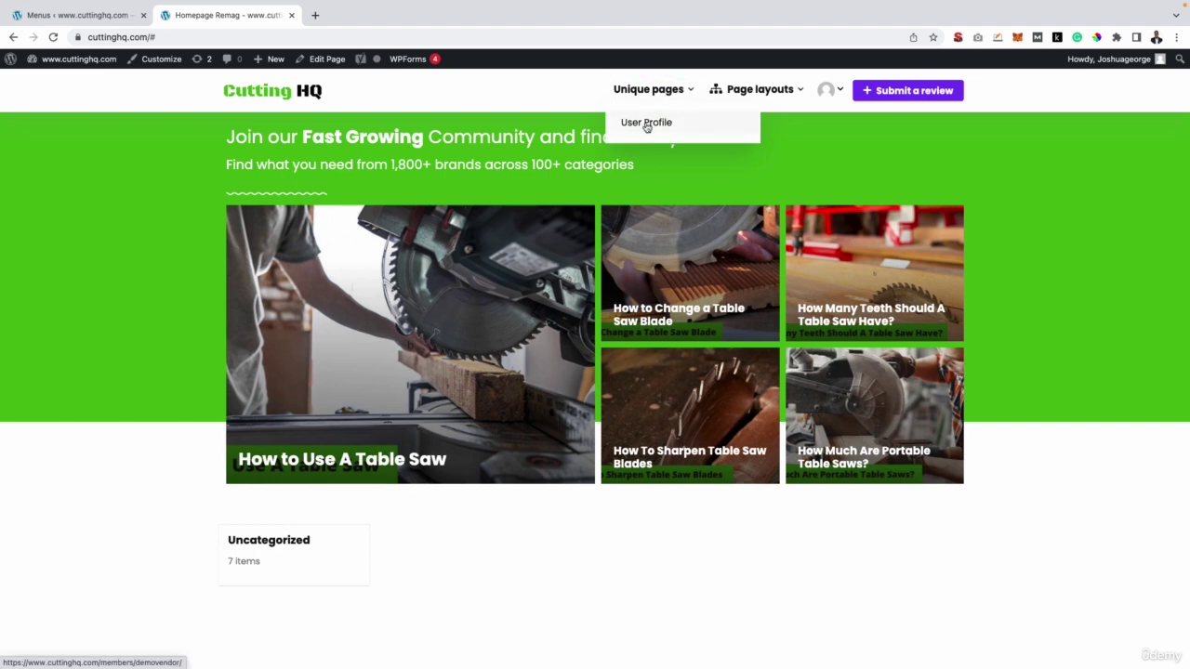
mouse_move(773, 98)
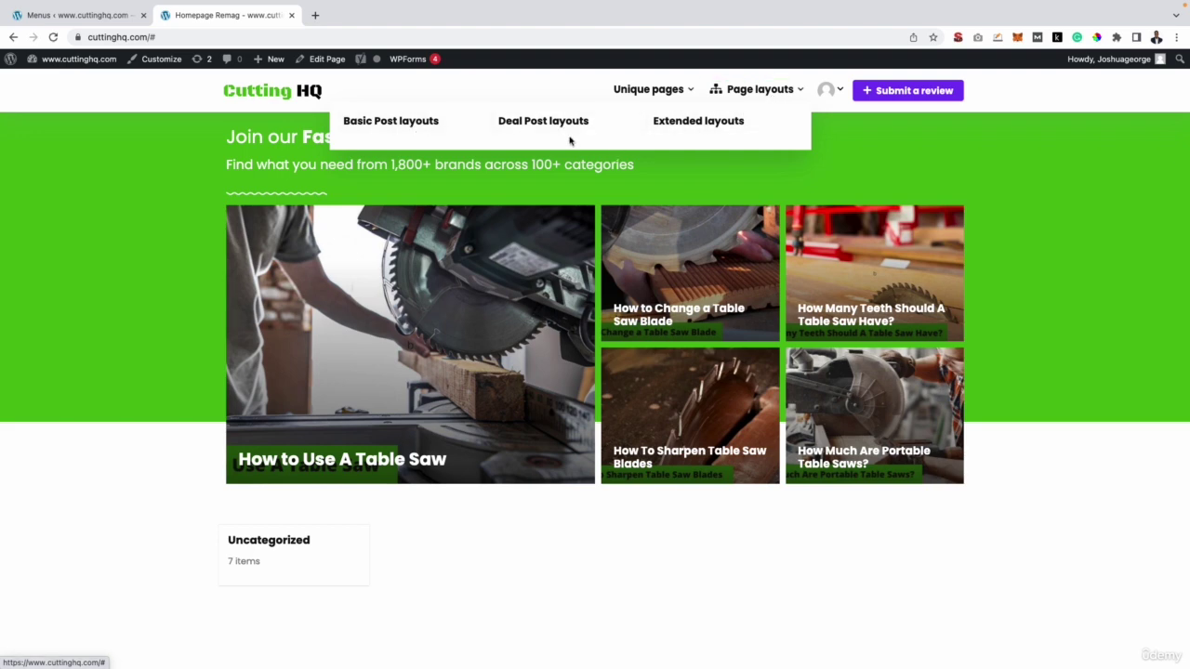
left_click(130, 20)
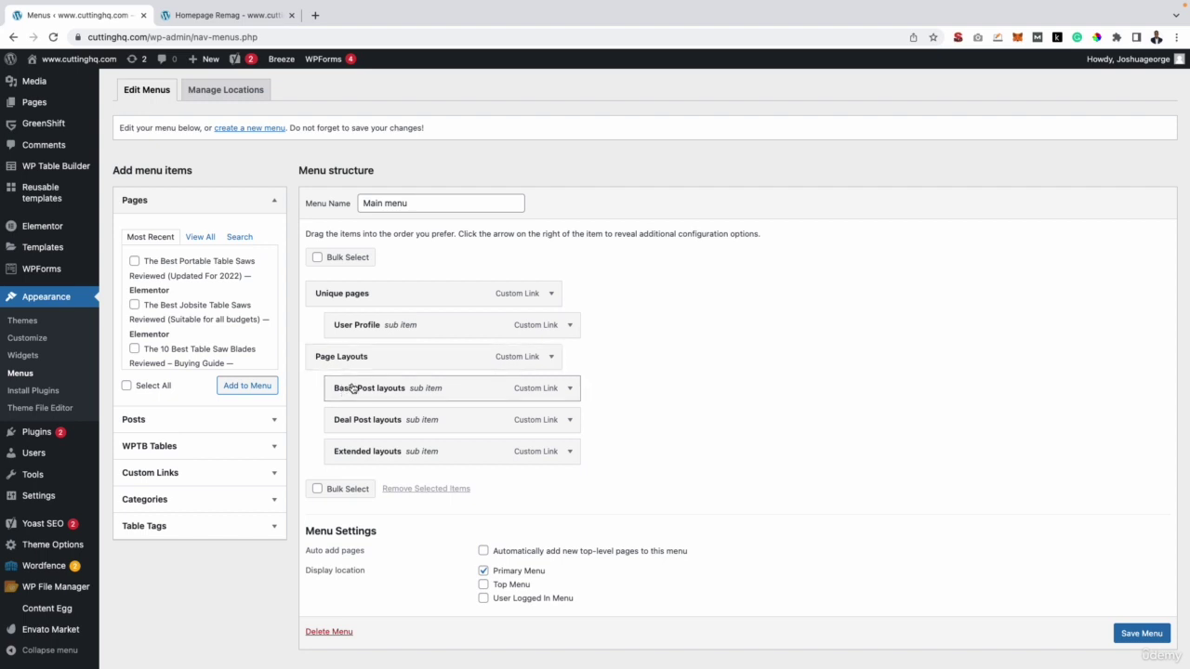
Move Basic Post layouts out from under Page Layouts to the top level of the menu and collapse its settings.
left_click_drag(353, 388, 558, 390)
left_click(571, 390)
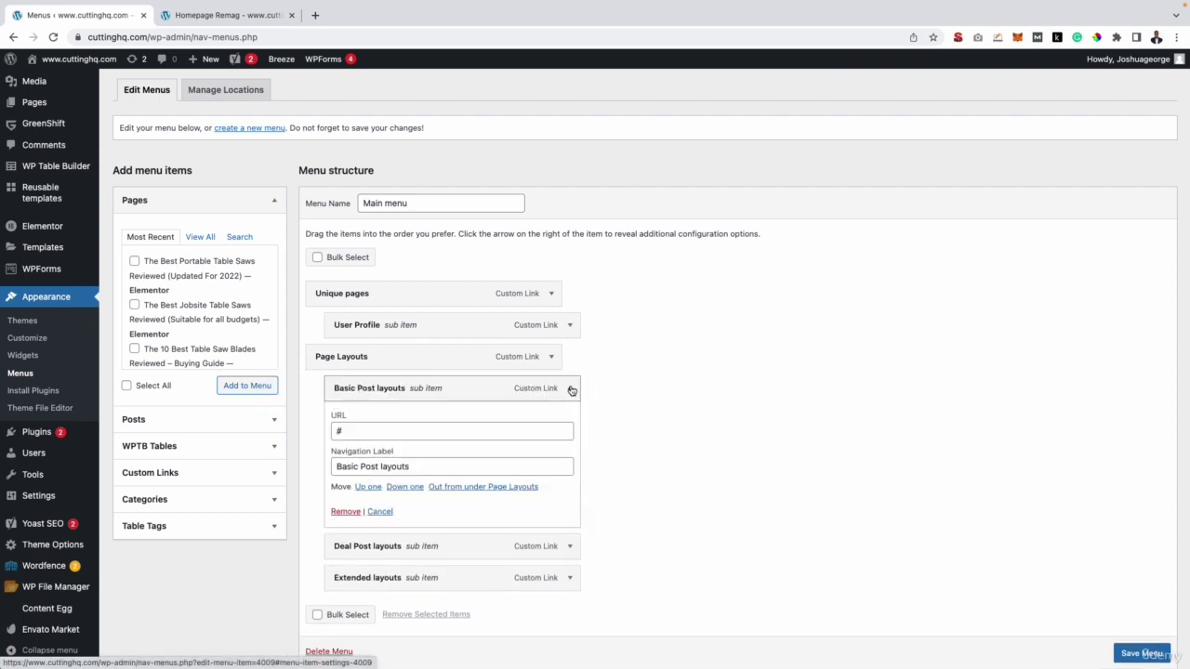
left_click(444, 487)
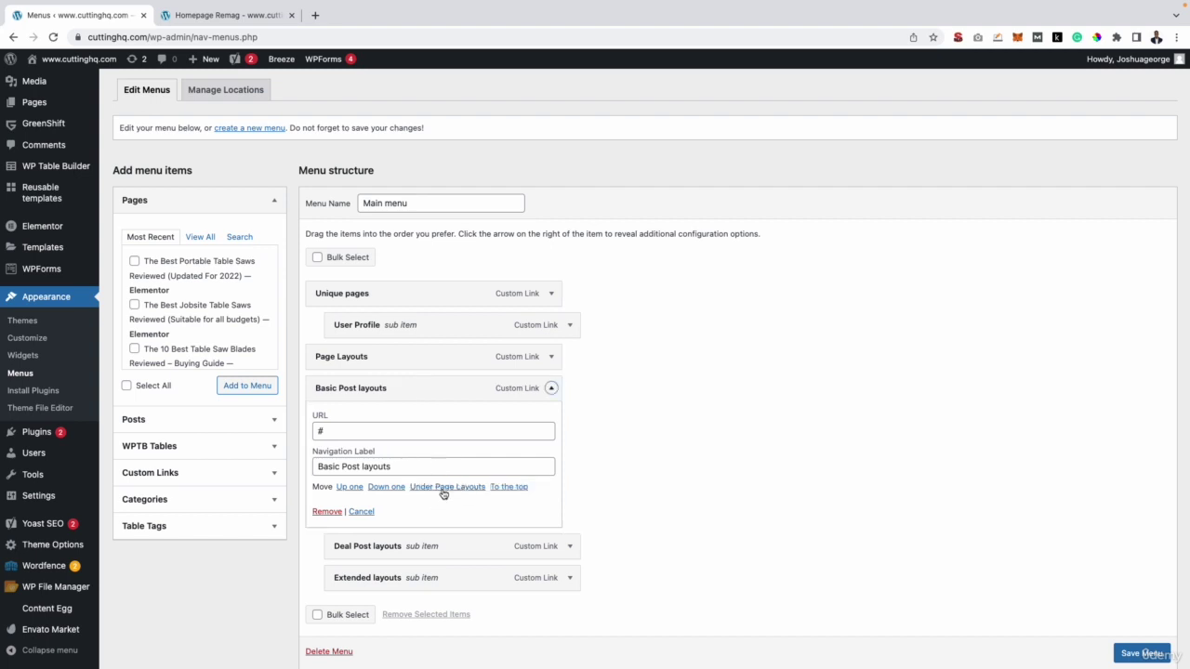
left_click(551, 387)
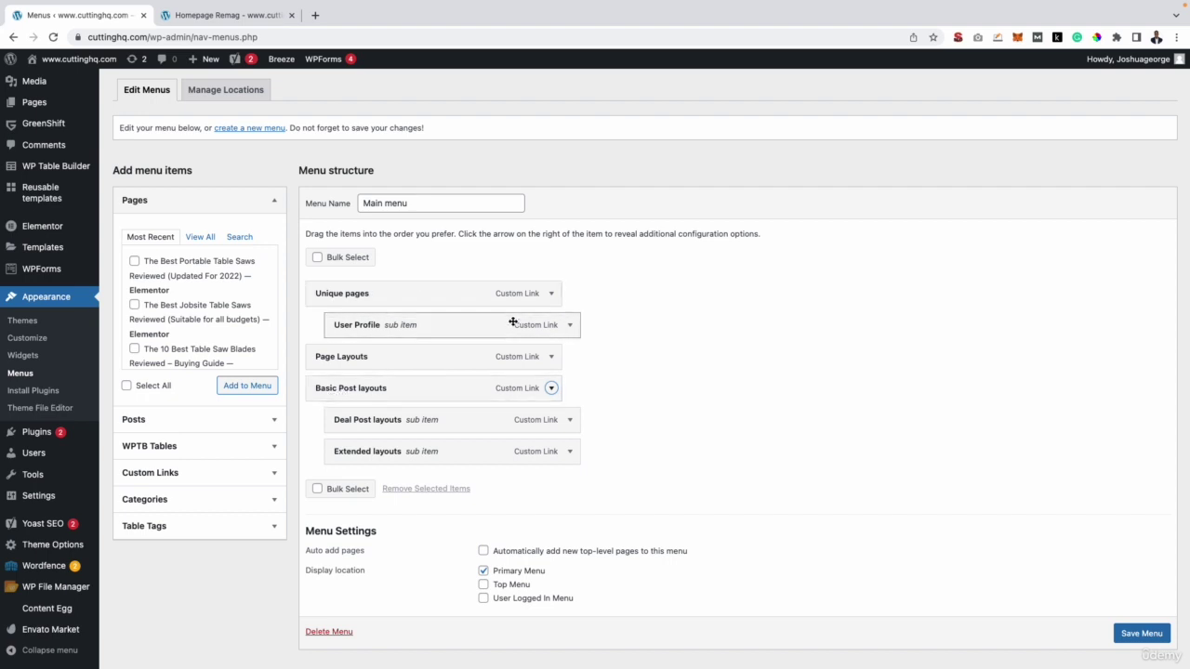
Empty the Main menu by removing Unique pages, User Profile and every other remaining item.
left_click(552, 293)
left_click(332, 417)
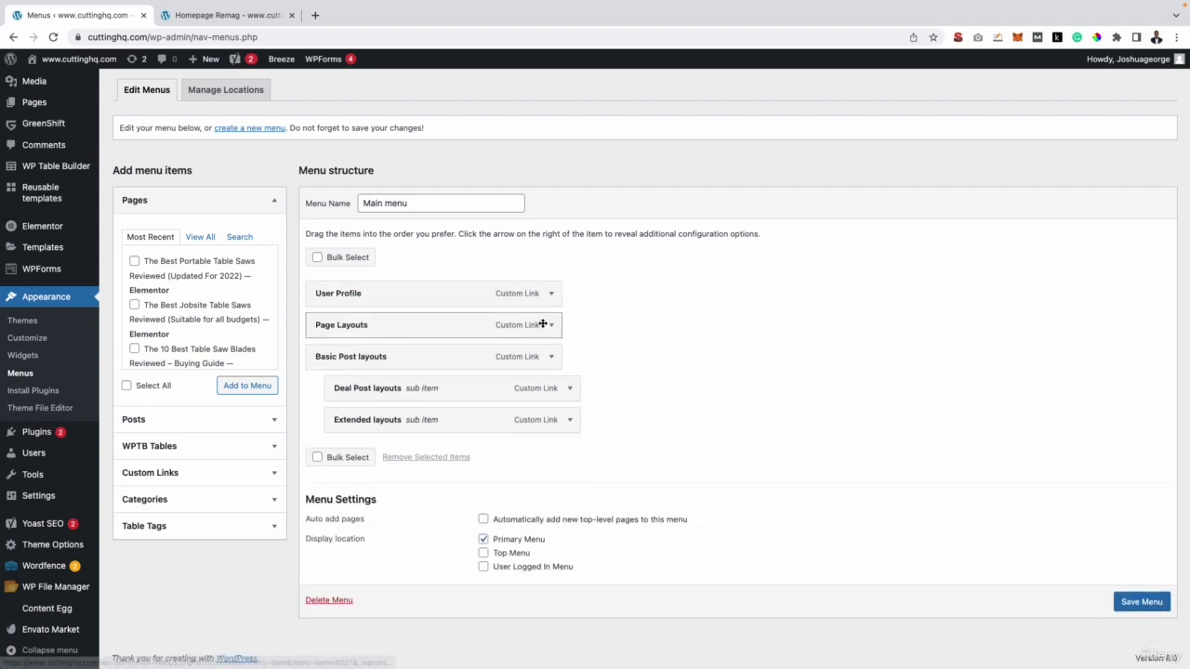
left_click(551, 294)
left_click(321, 416)
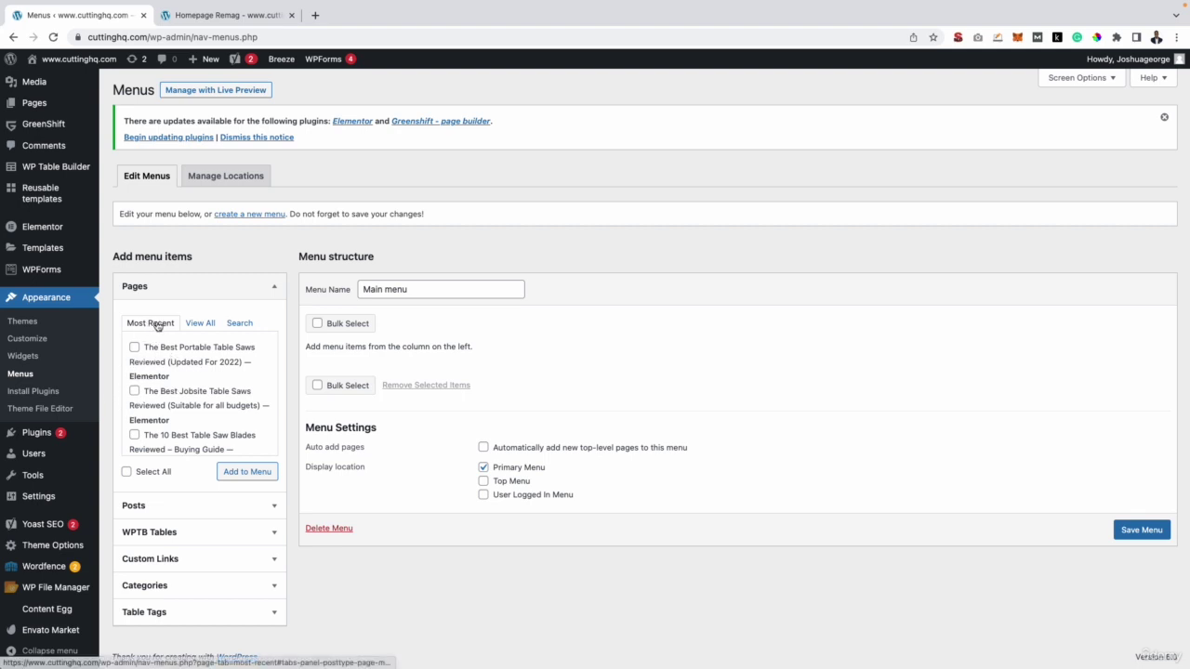
Examine the full list of site pages that can be added to the menu, along with the page search option.
left_click(212, 325)
scroll(208, 386, "down", 3)
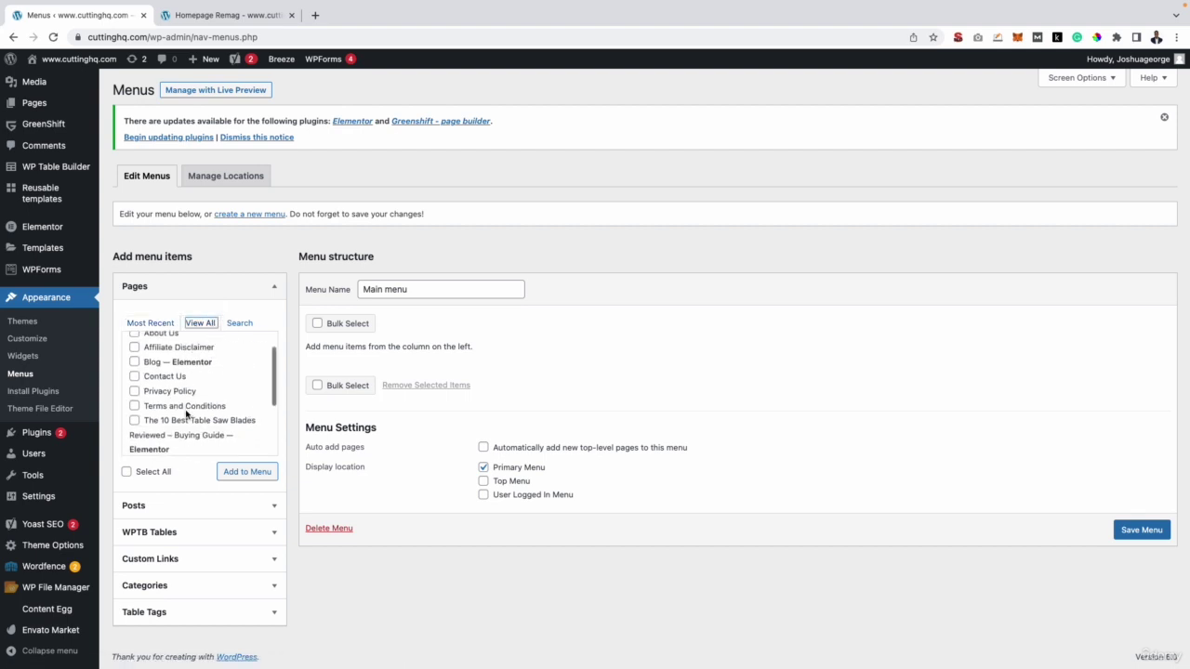
scroll(190, 409, "up", 2)
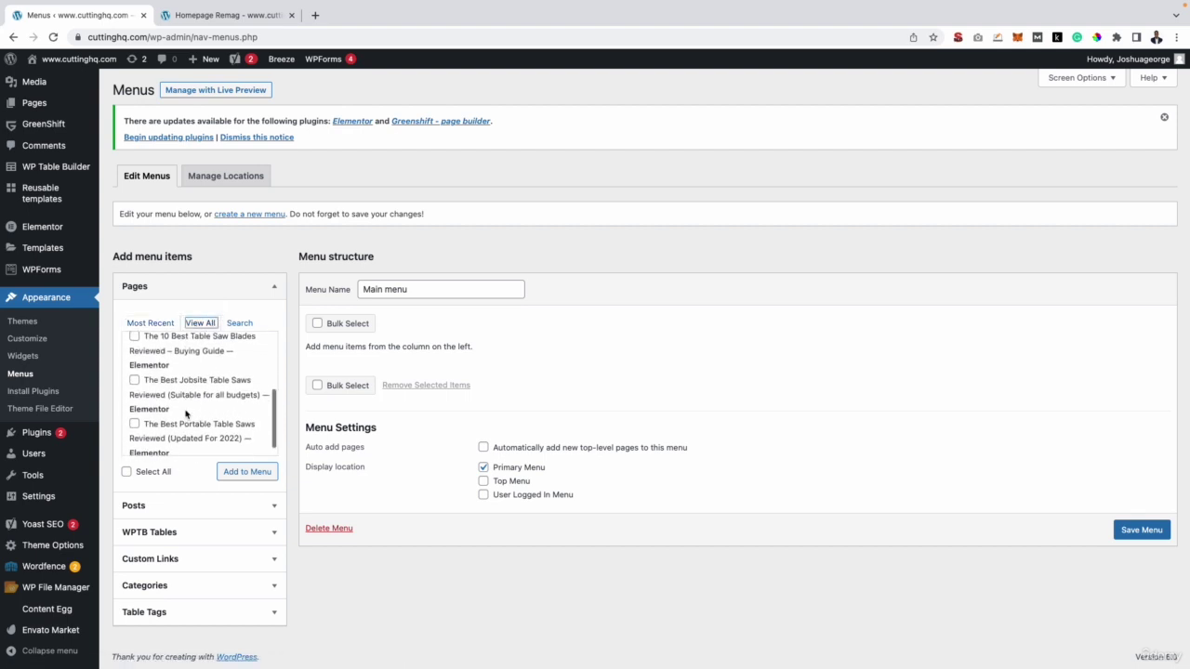
left_click(239, 323)
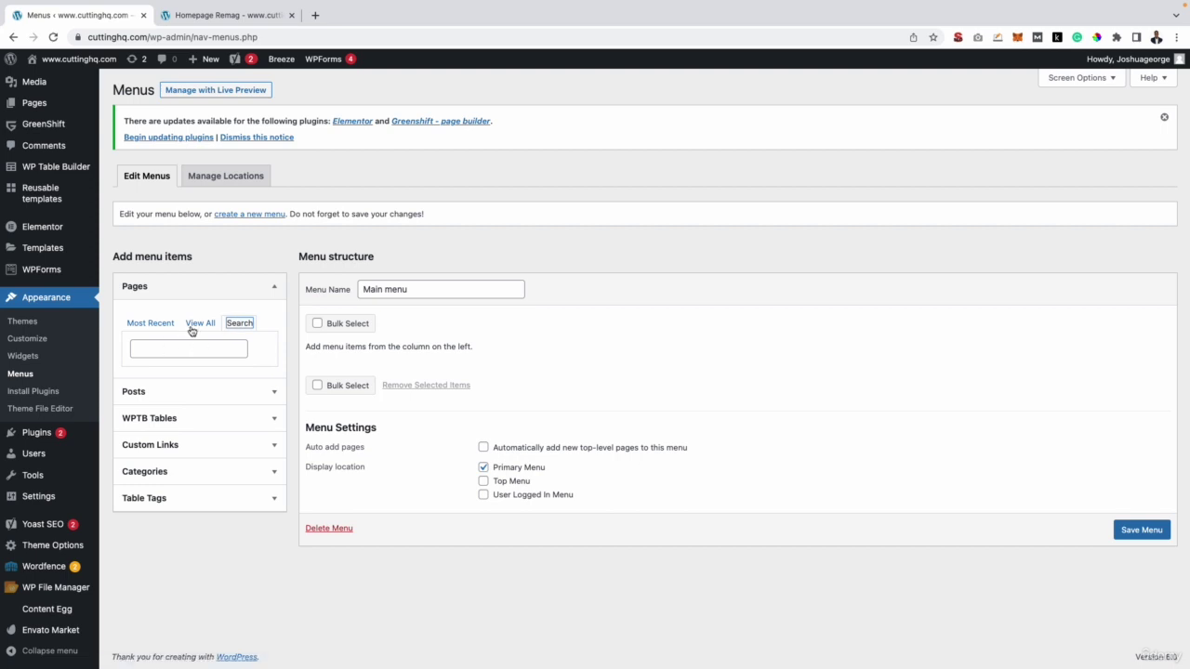
left_click(198, 324)
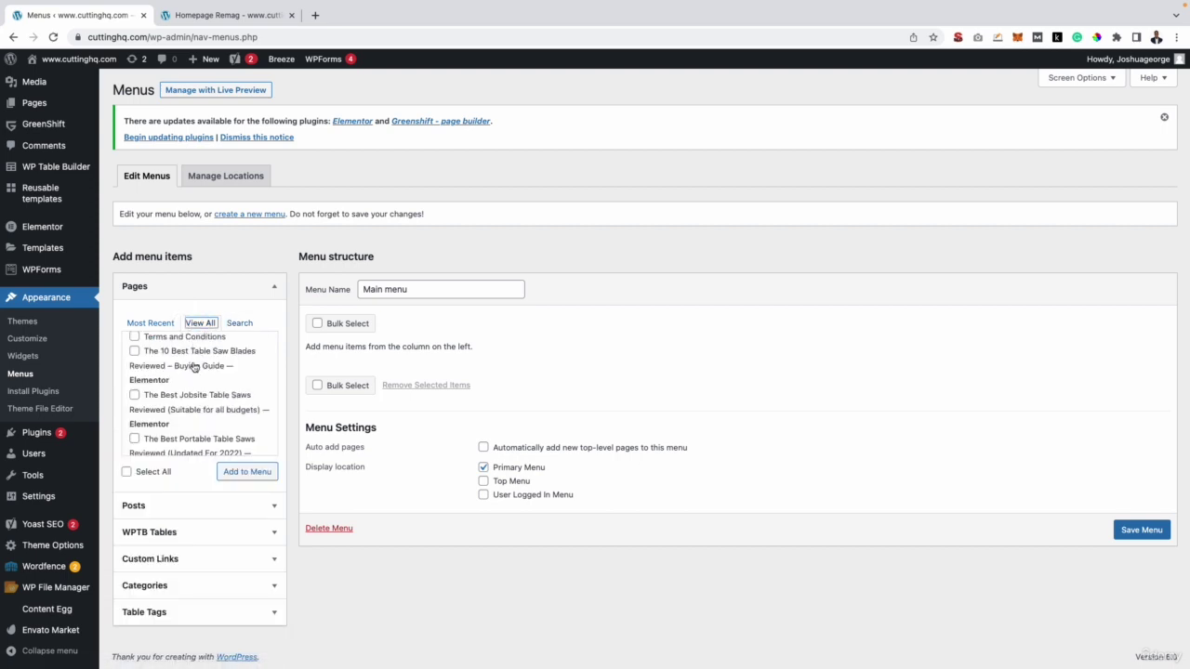
scroll(193, 367, "down", 2)
scroll(194, 368, "up", 2)
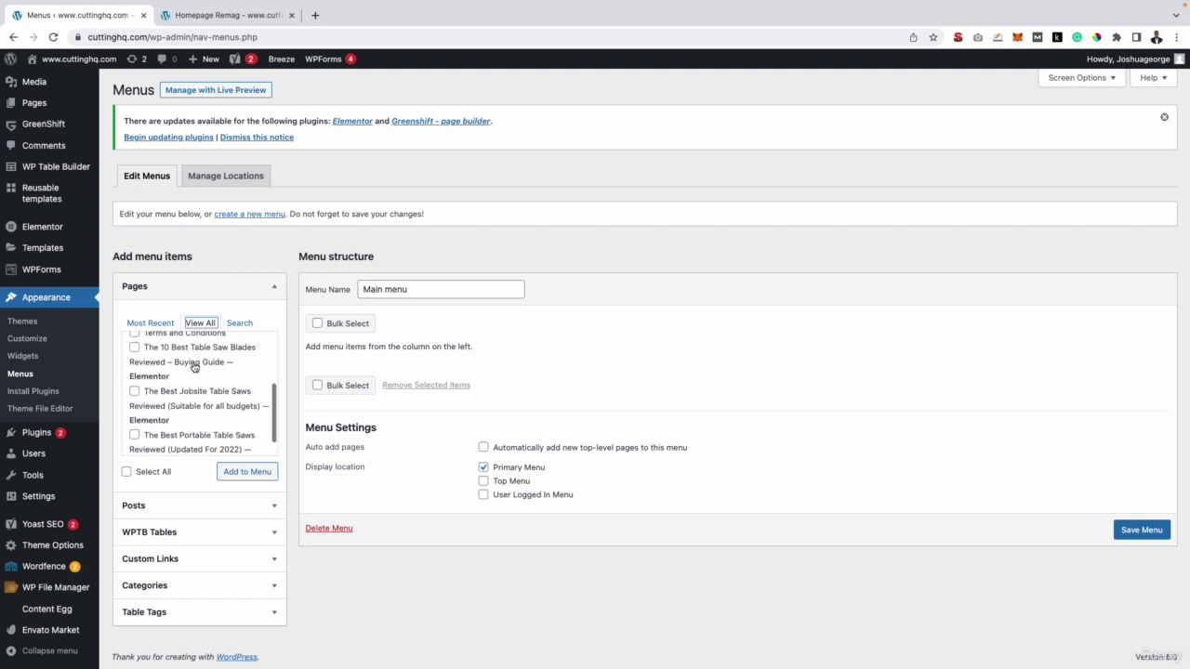
Add the pages The 10 Best Table Saw Blades, The Best Jobsite Table Saws and The Best Portable Table Saws to the Main menu.
left_click(134, 347)
scroll(211, 373, "down", 1)
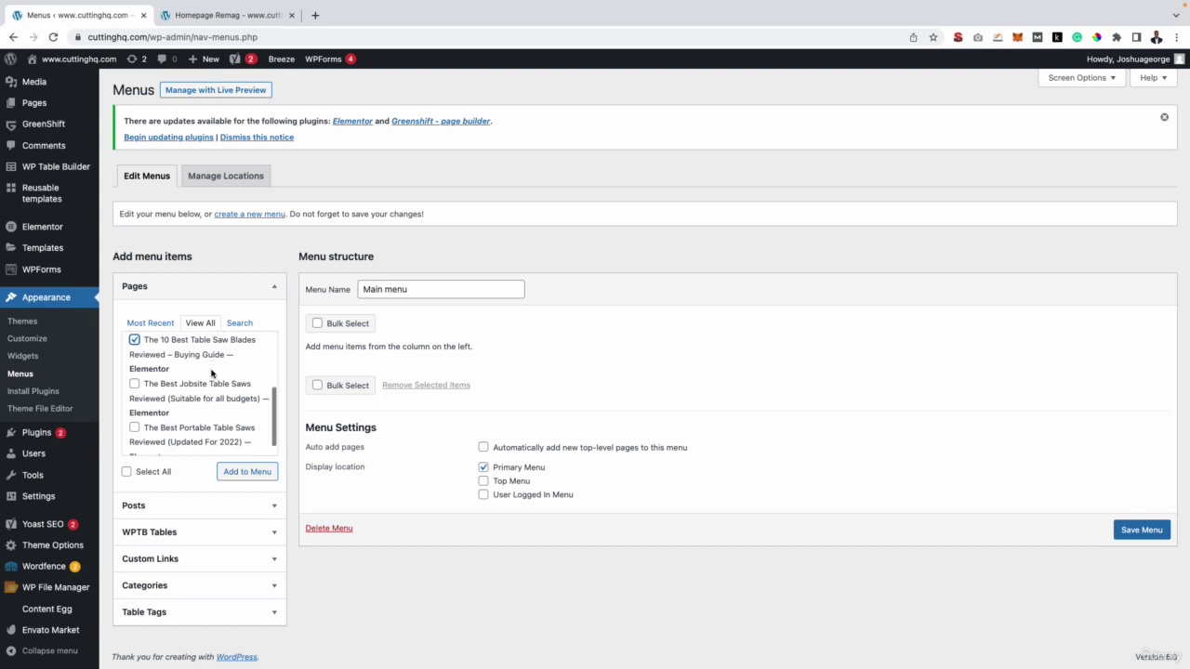
left_click(134, 380)
scroll(194, 403, "down", 1)
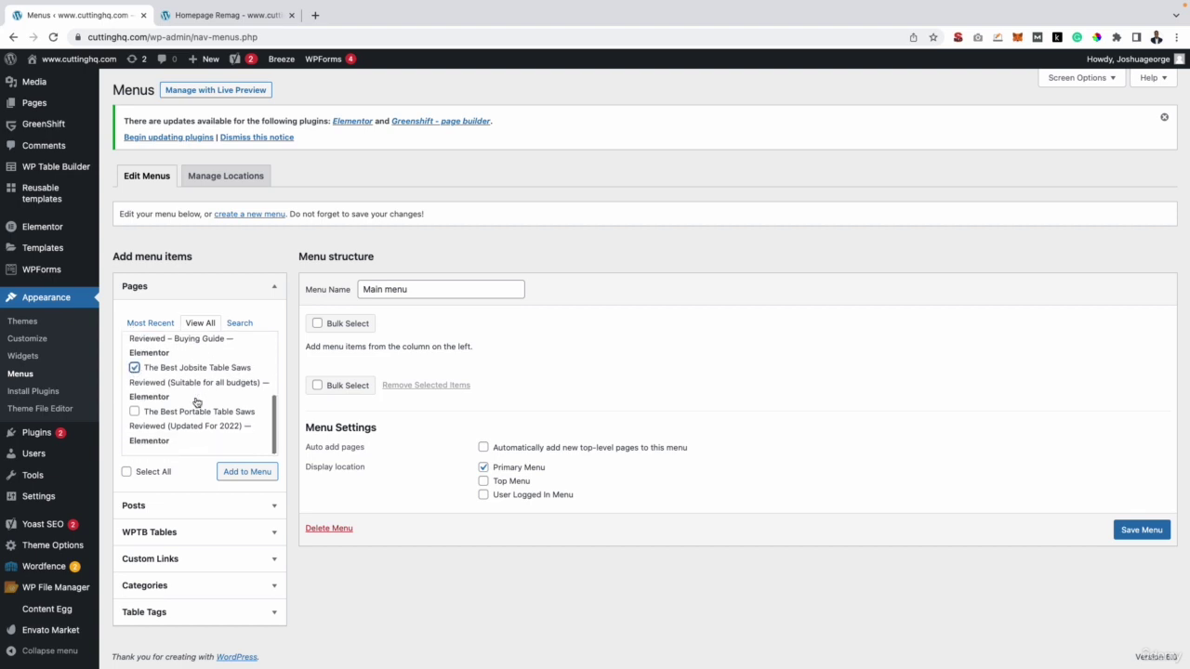
left_click(133, 413)
scroll(155, 381, "up", 1)
left_click(245, 472)
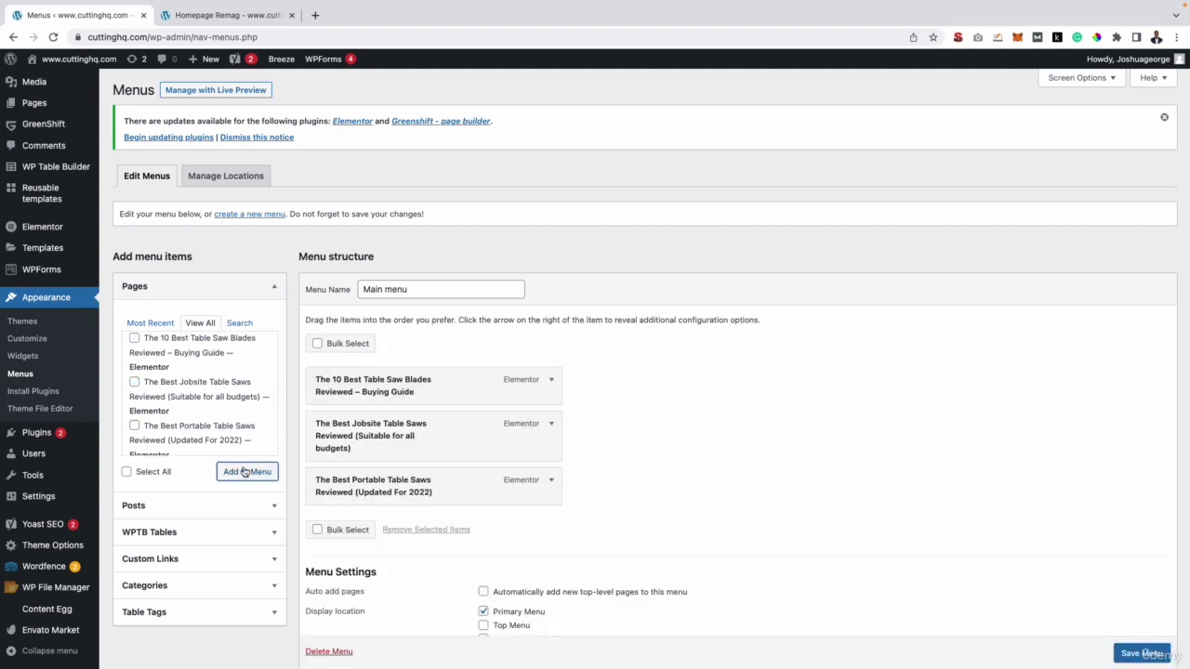
Expand the The 10 Best Table Saw Blades menu item and compare its label with the header menu on the live homepage.
left_click(552, 380)
scroll(475, 420, "down", 1)
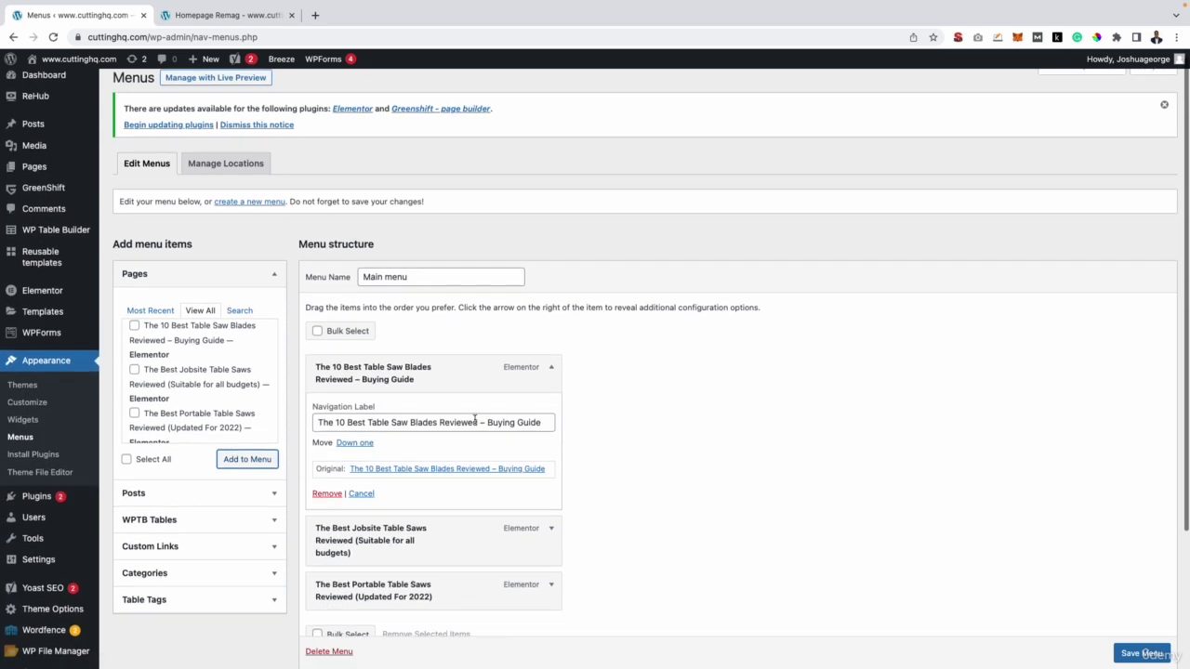
triple_click(366, 425)
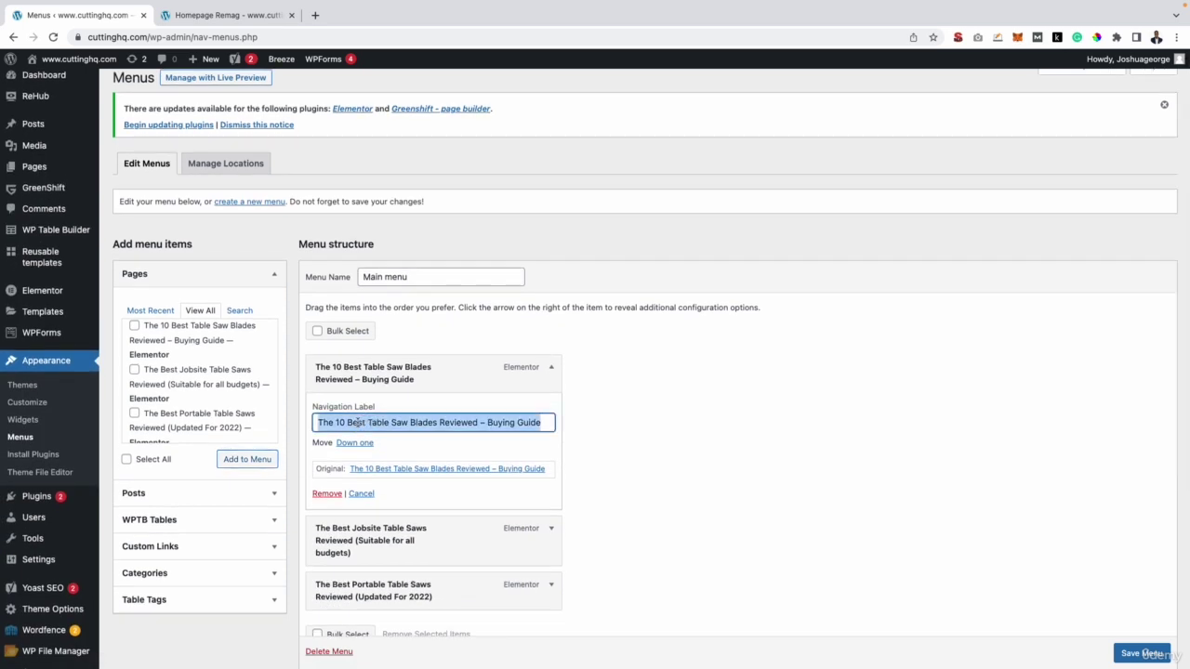
left_click(213, 21)
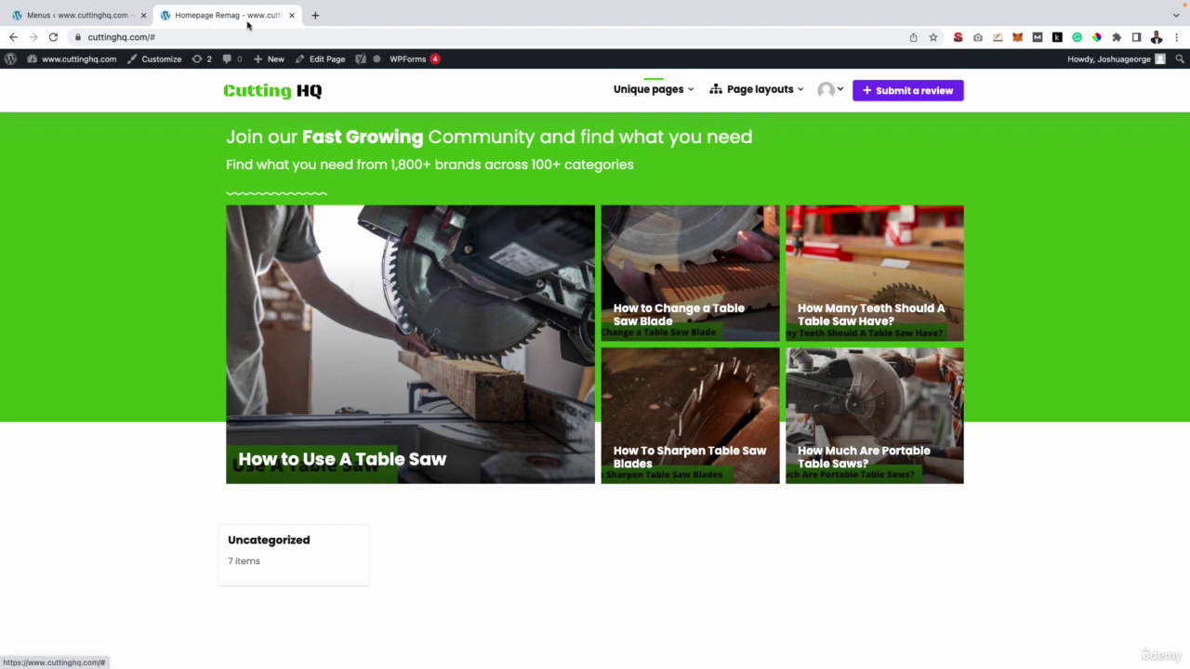
left_click(80, 19)
Shorten the navigation label of the The 10 Best Table Saw Blades item to Table Saw Blade Guide and collapse its settings.
triple_click(359, 421)
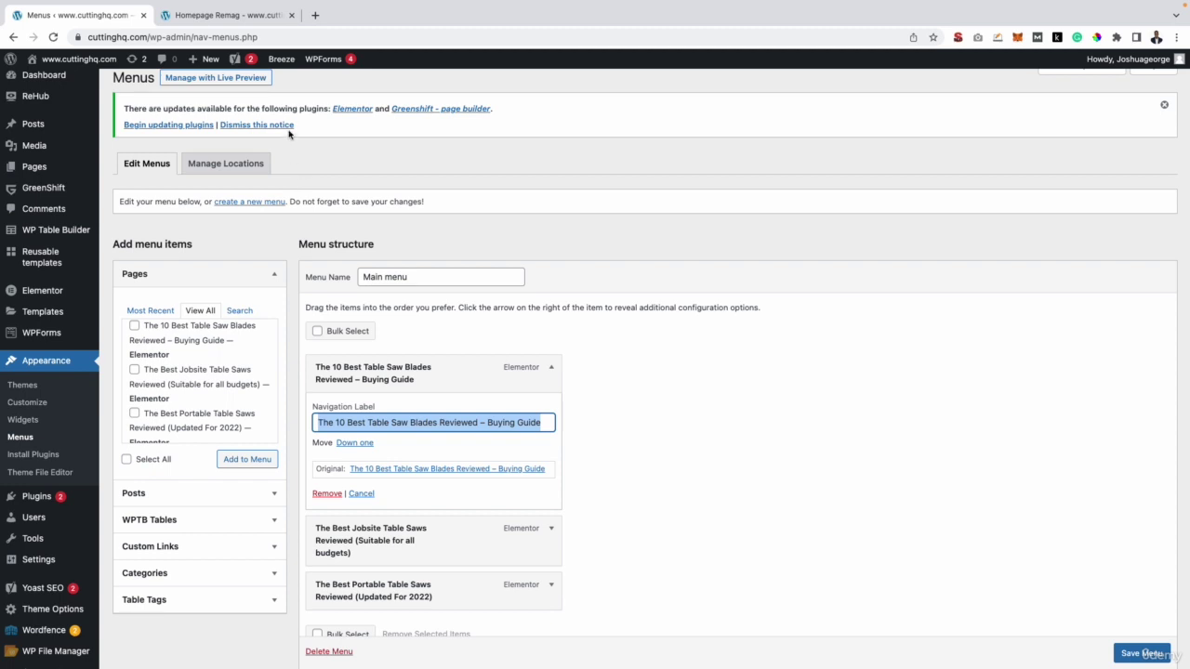
triple_click(385, 421)
left_click(388, 424)
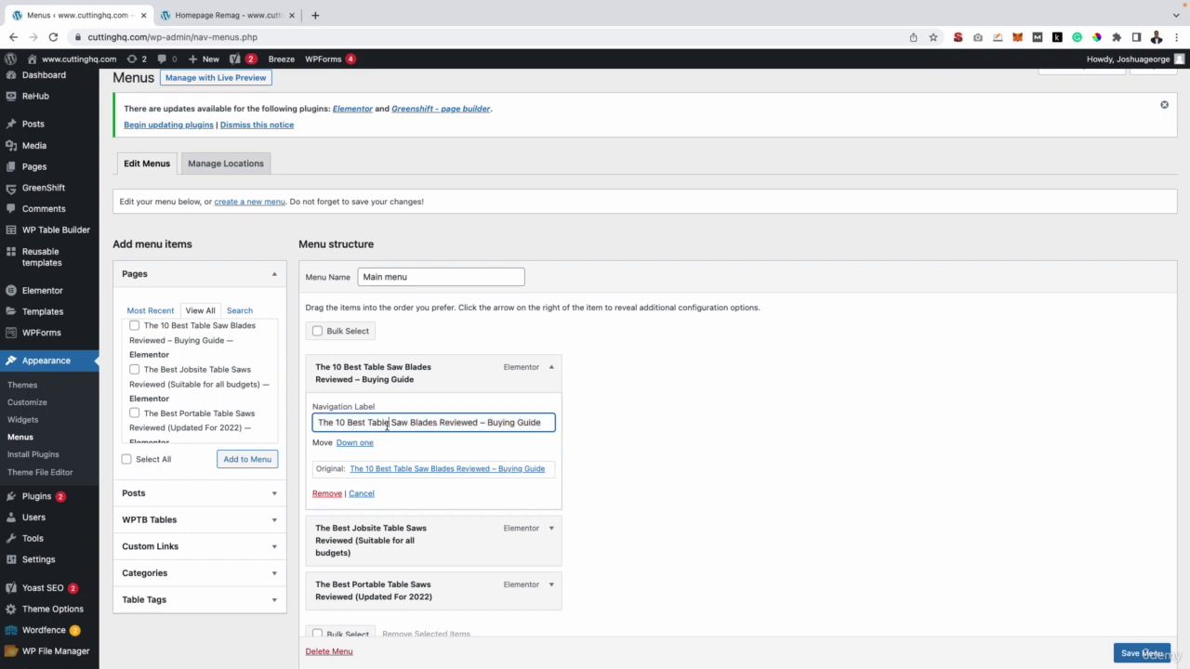
left_click_drag(371, 423, 268, 419)
key("BackSpace")
double_click(409, 423)
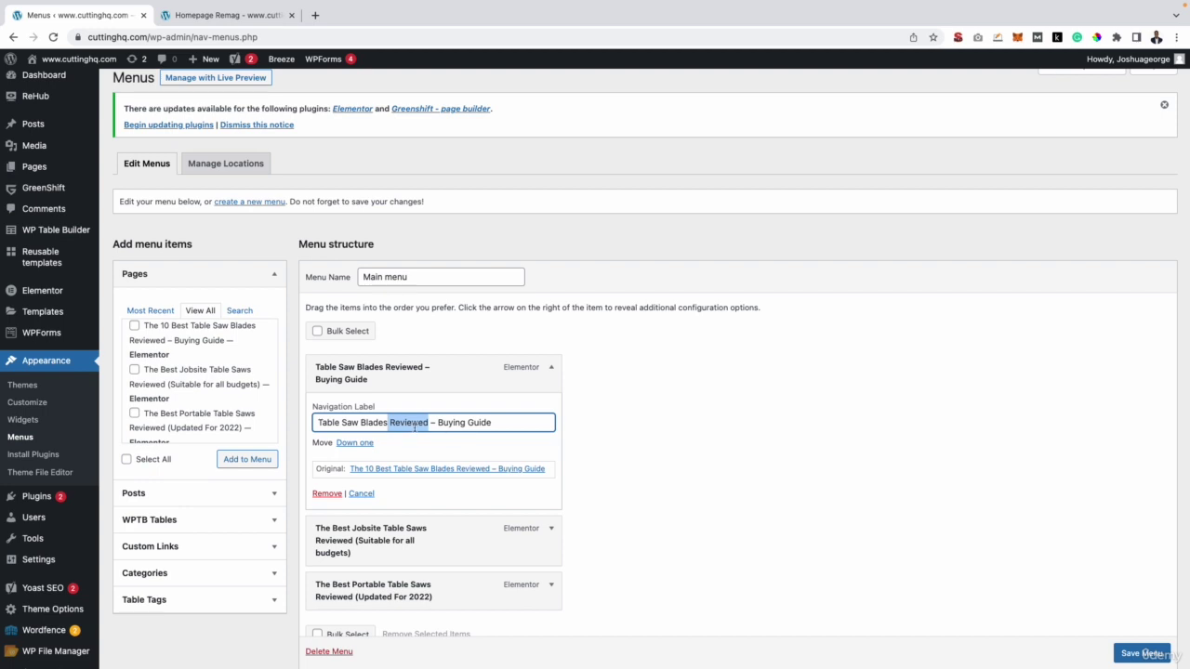
key("BackSpace")
key("BackSpace")
key("BackSpace")
type("G")
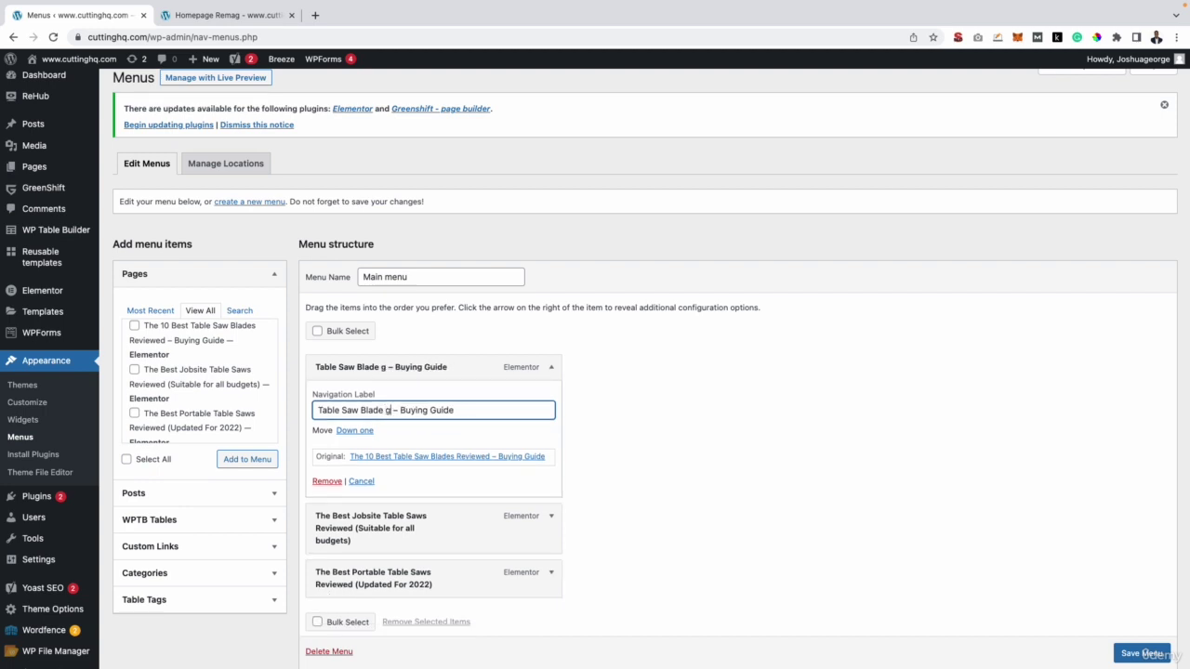
type("uide")
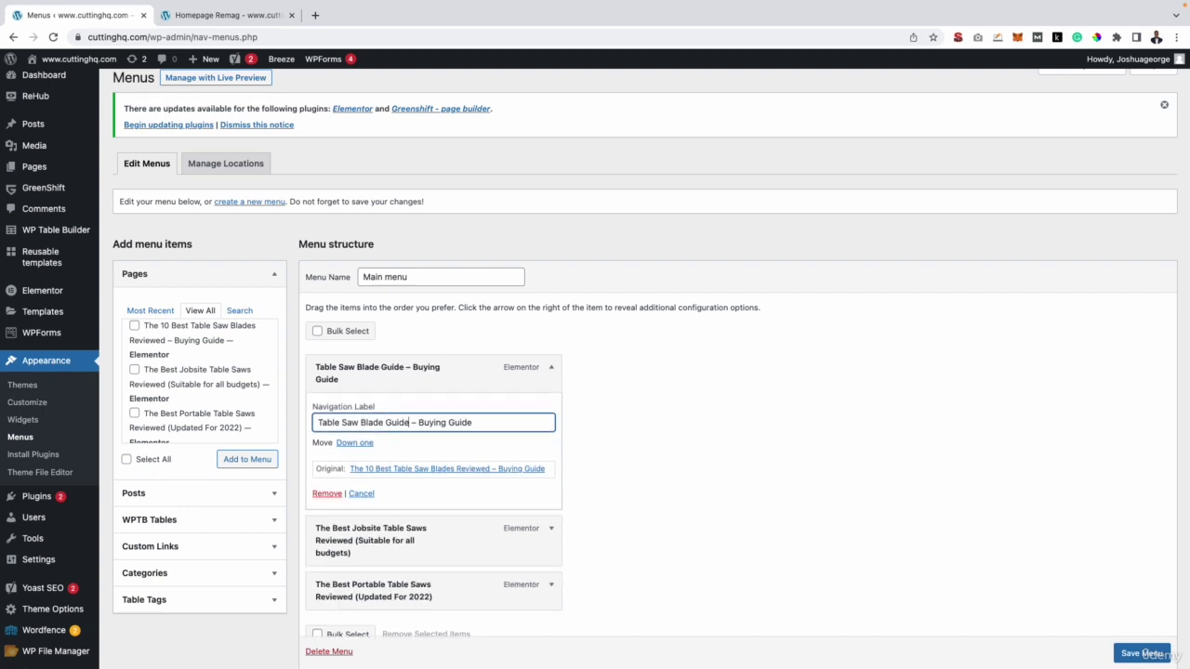
left_click_drag(416, 423, 505, 423)
key("BackSpace")
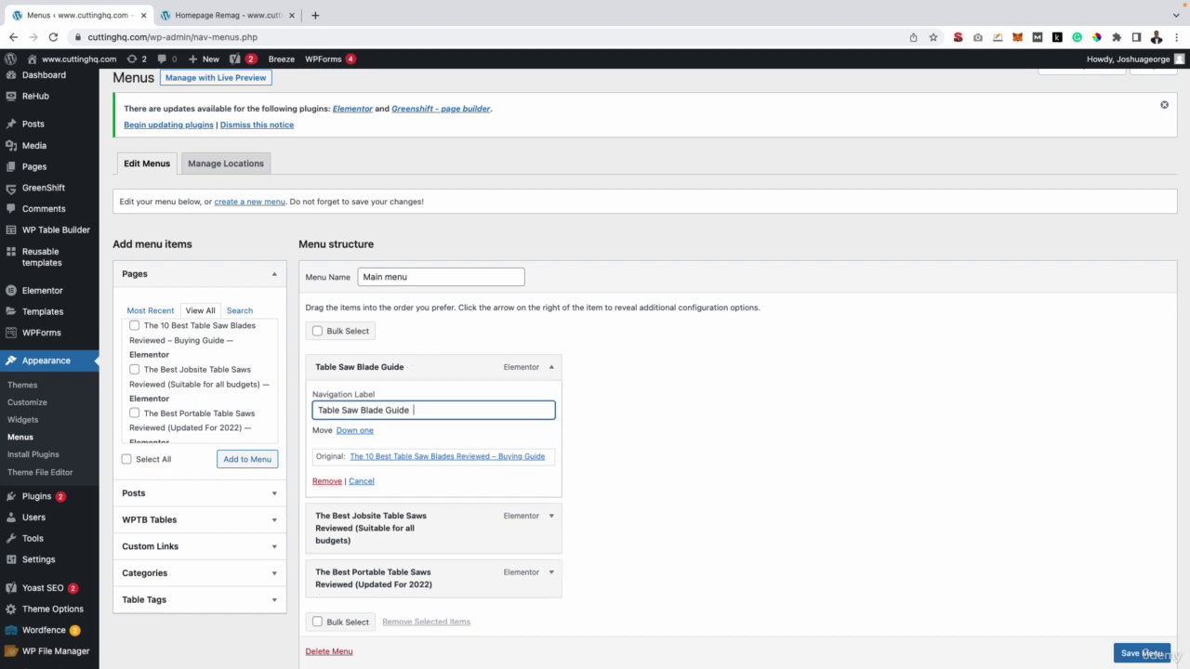
left_click(551, 369)
Change the navigation label of The Best Jobsite Table Saws item to Table Saws Guide and collapse its settings.
left_click(539, 396)
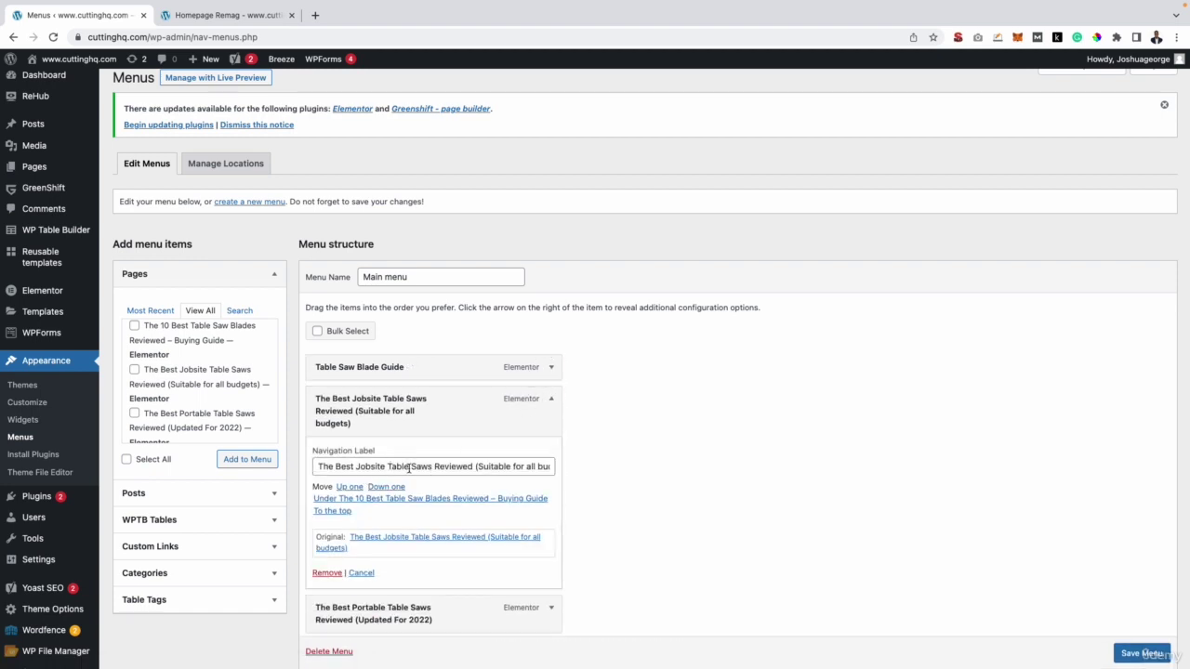
left_click_drag(390, 467, 316, 467)
key("BackSpace")
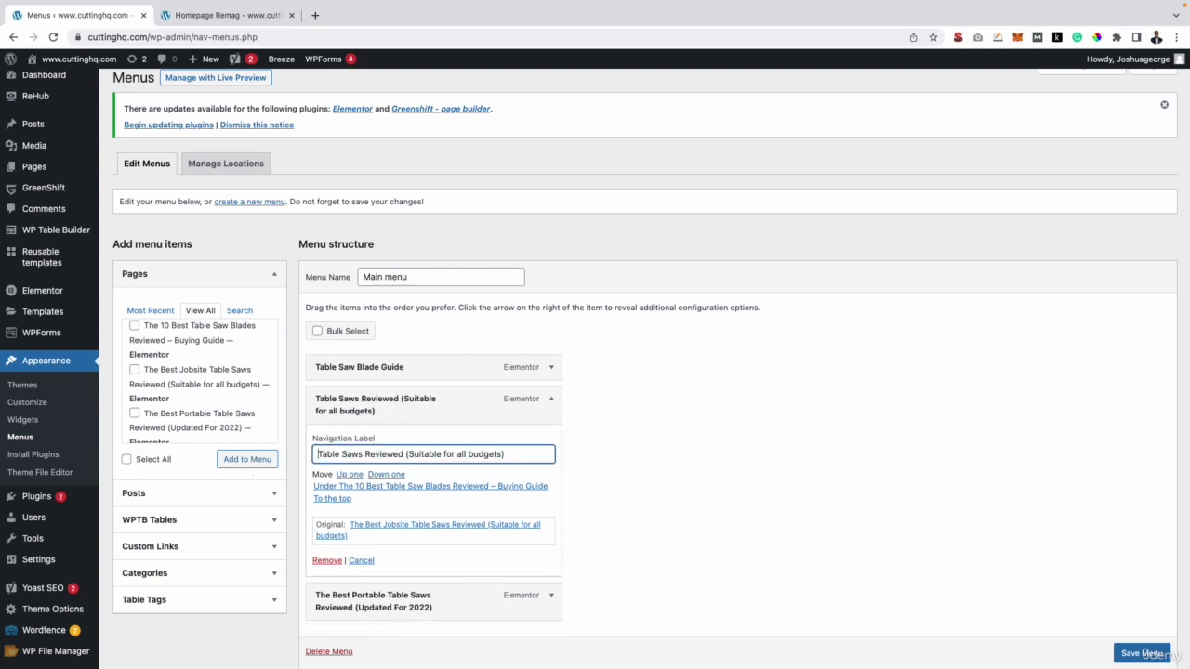
double_click(367, 455)
type("Guide")
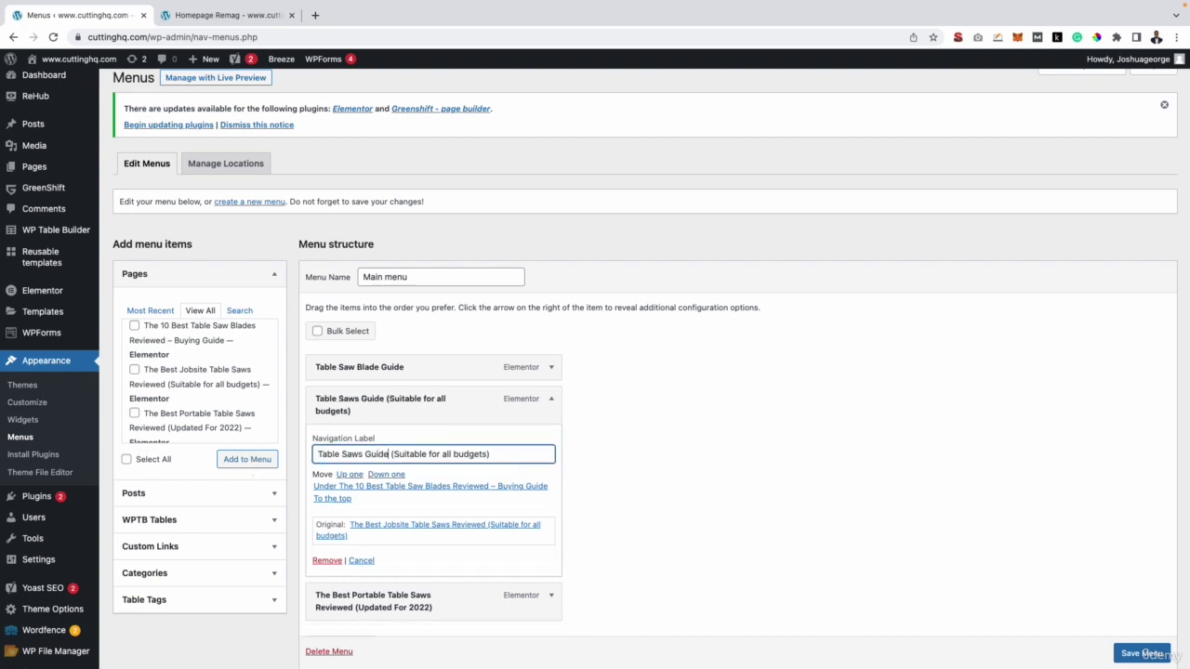
left_click_drag(392, 454, 549, 455)
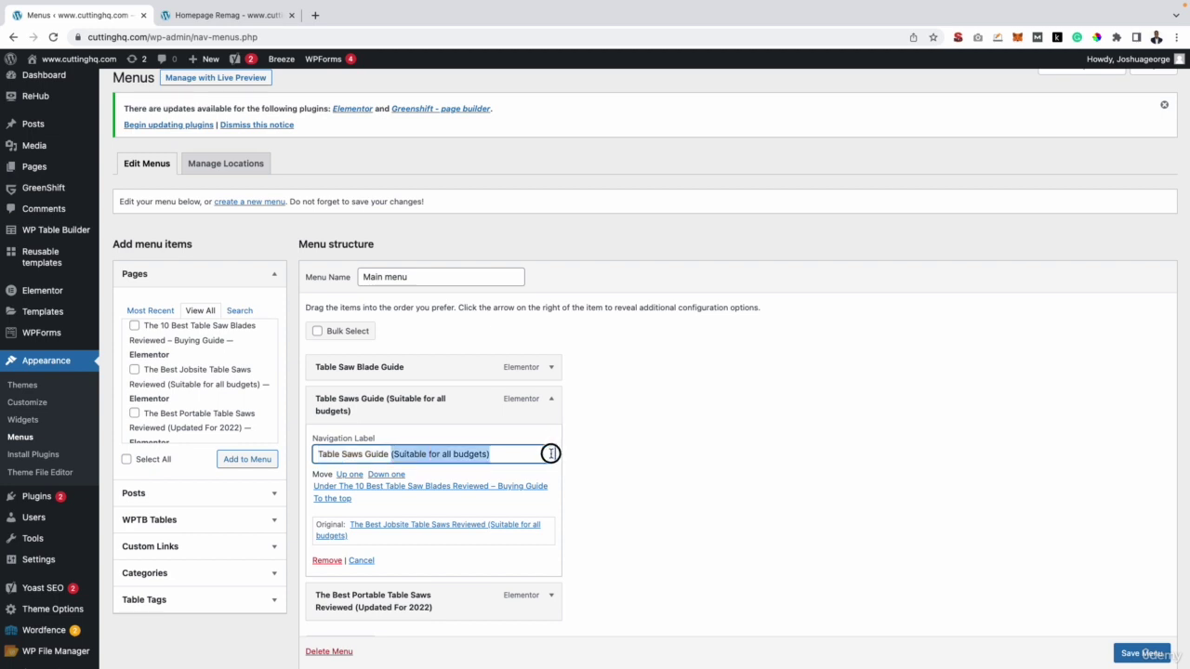
key("BackSpace")
left_click(551, 401)
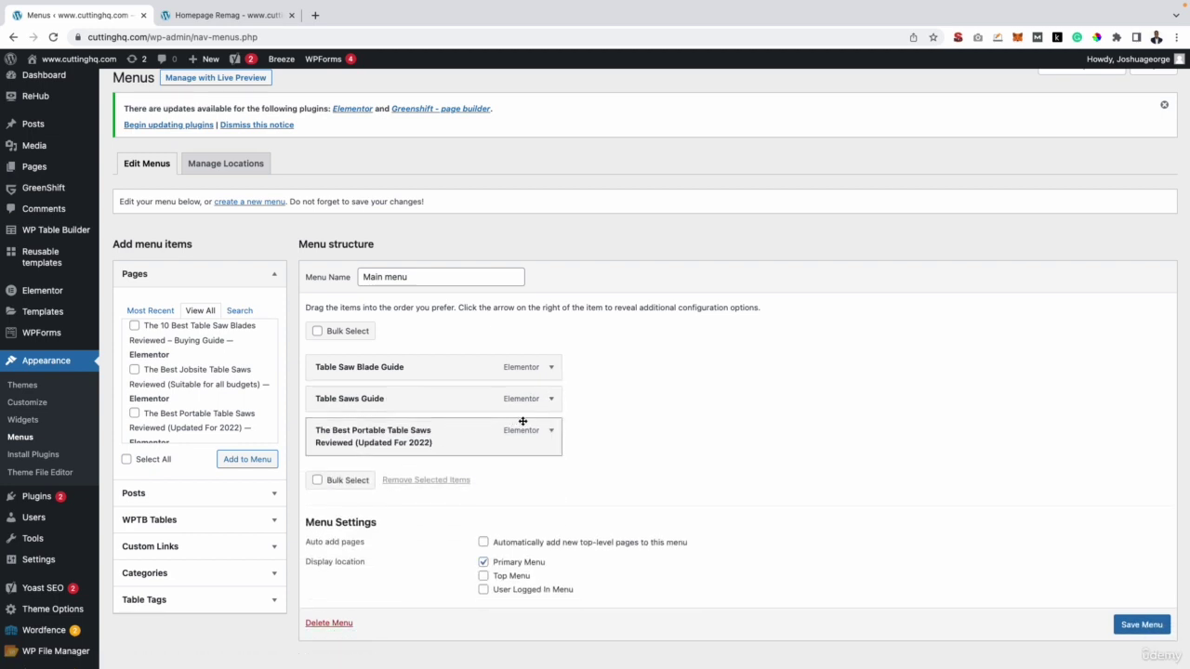
Change the navigation label of The Best Portable Table Saws item to Portable Table Saw Guide and collapse its settings.
left_click(550, 432)
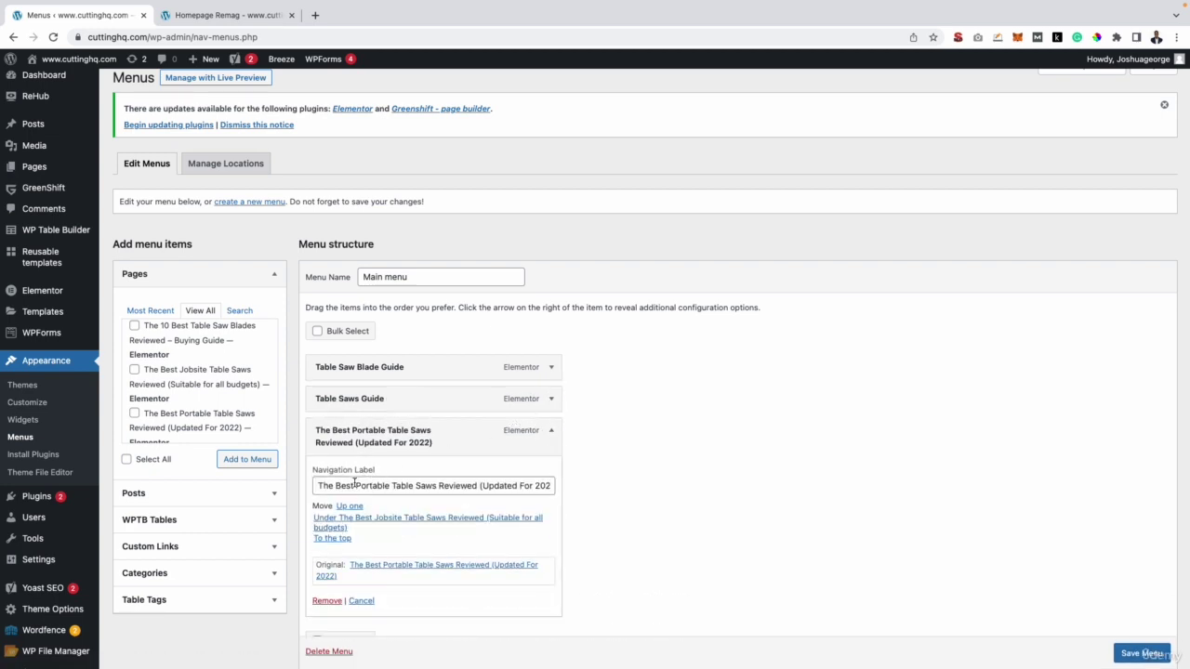
left_click_drag(381, 483, 297, 484)
key("BackSpace")
double_click(412, 487)
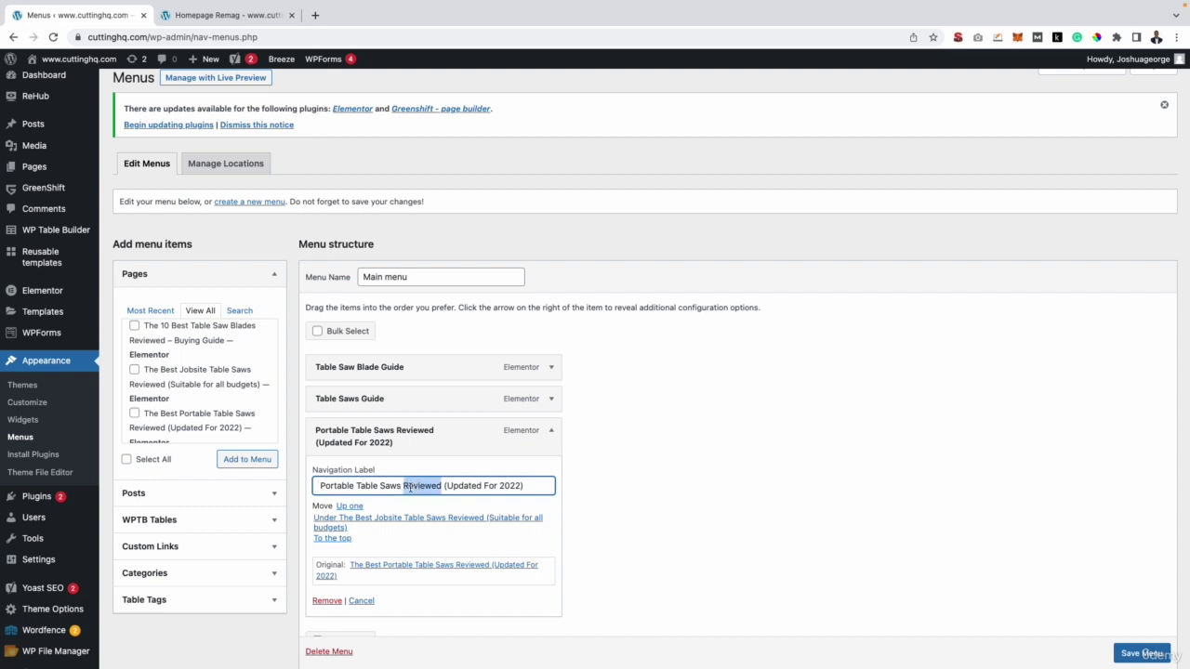
type("Guide")
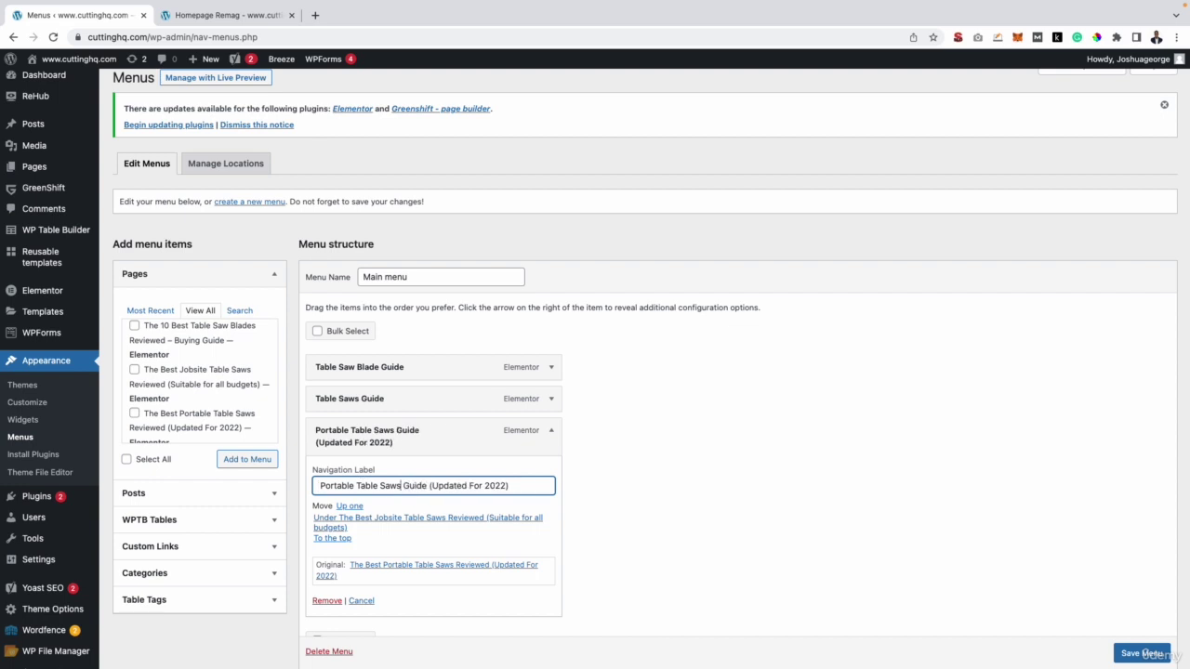
key("BackSpace")
mouse_move(426, 487)
left_mouse_down()
mouse_move(472, 486)
mouse_move(423, 486)
left_mouse_up()
key("BackSpace")
key("BackSpace")
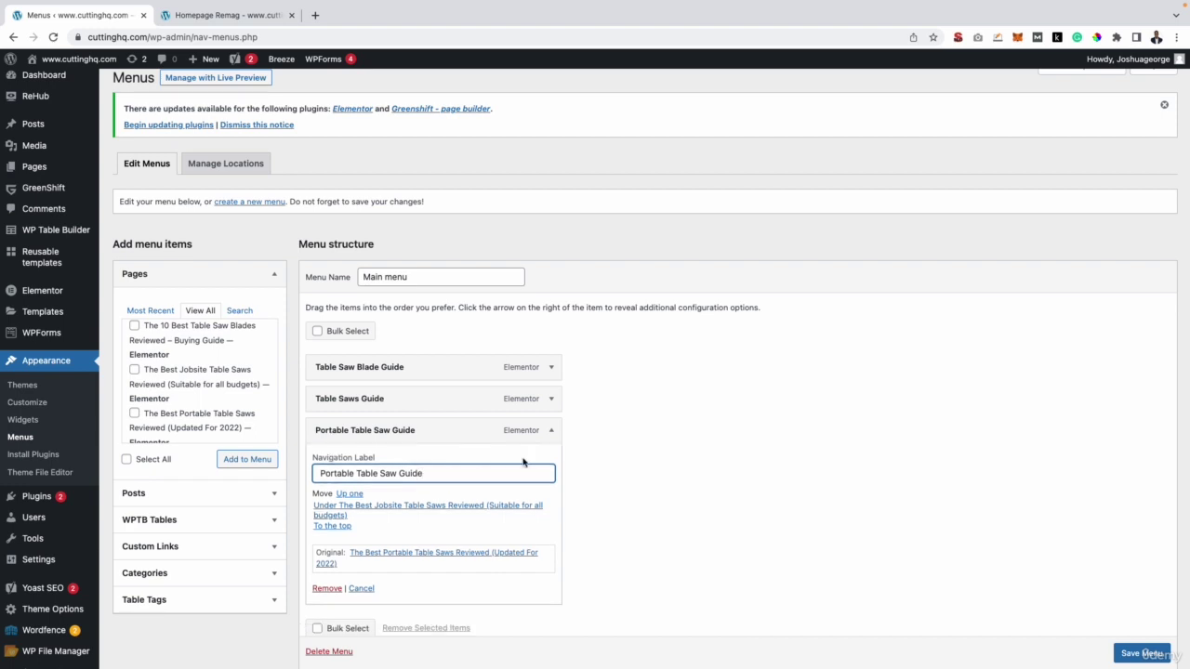
left_click(552, 433)
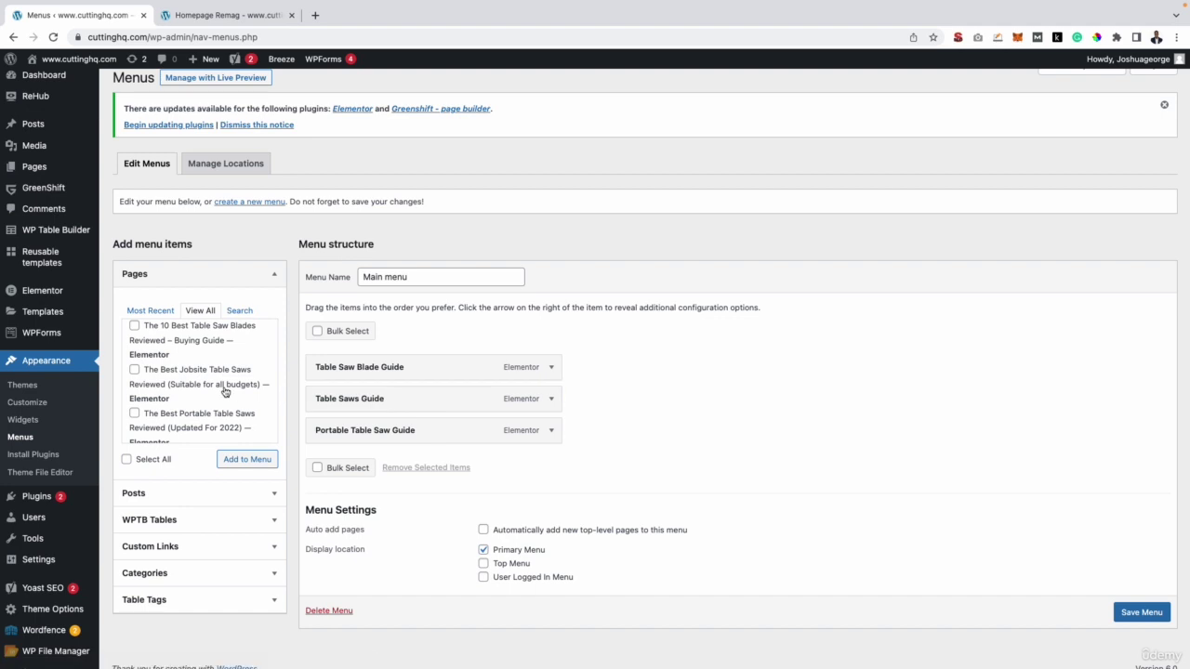
Add the Blog page to the Main menu as a top-level item labelled Resources.
scroll(224, 391, "down", 1)
scroll(224, 391, "up", 5)
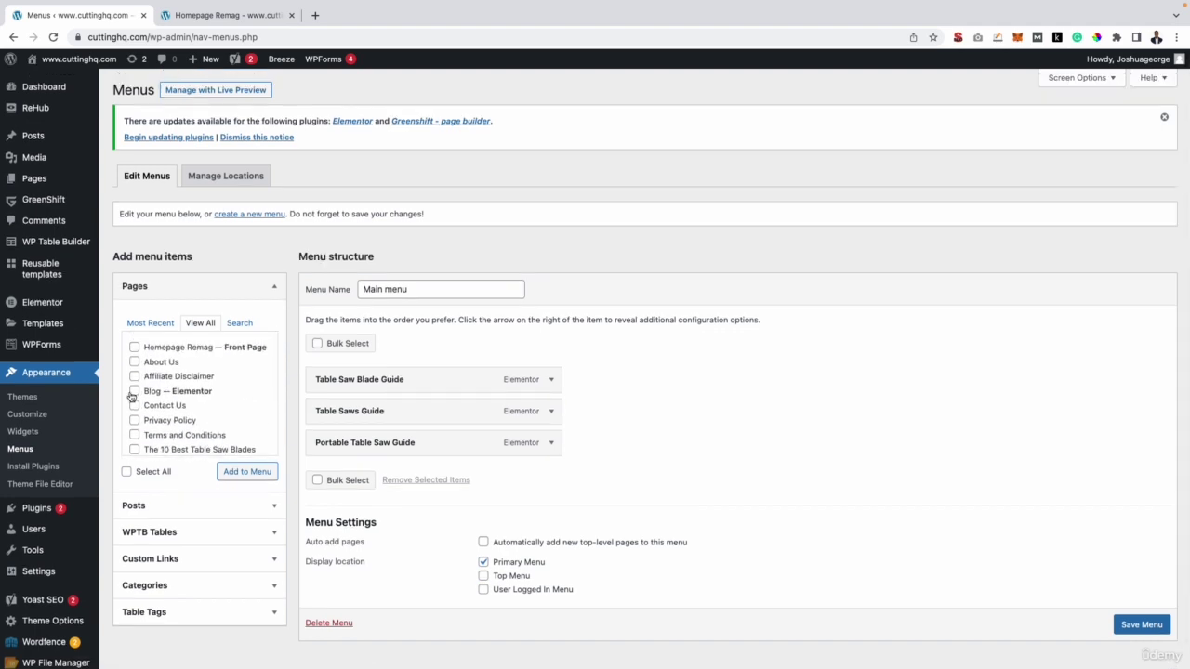
left_click(233, 474)
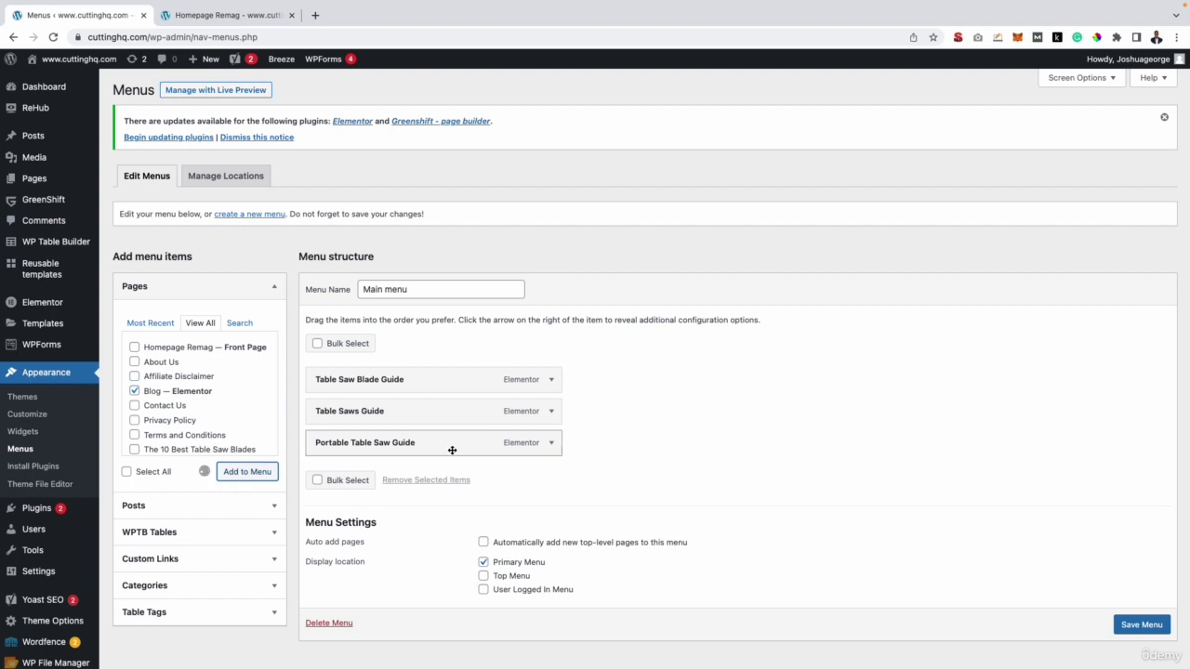
Save the Main menu and purge the site's cache with Breeze.
scroll(368, 417, "down", 1)
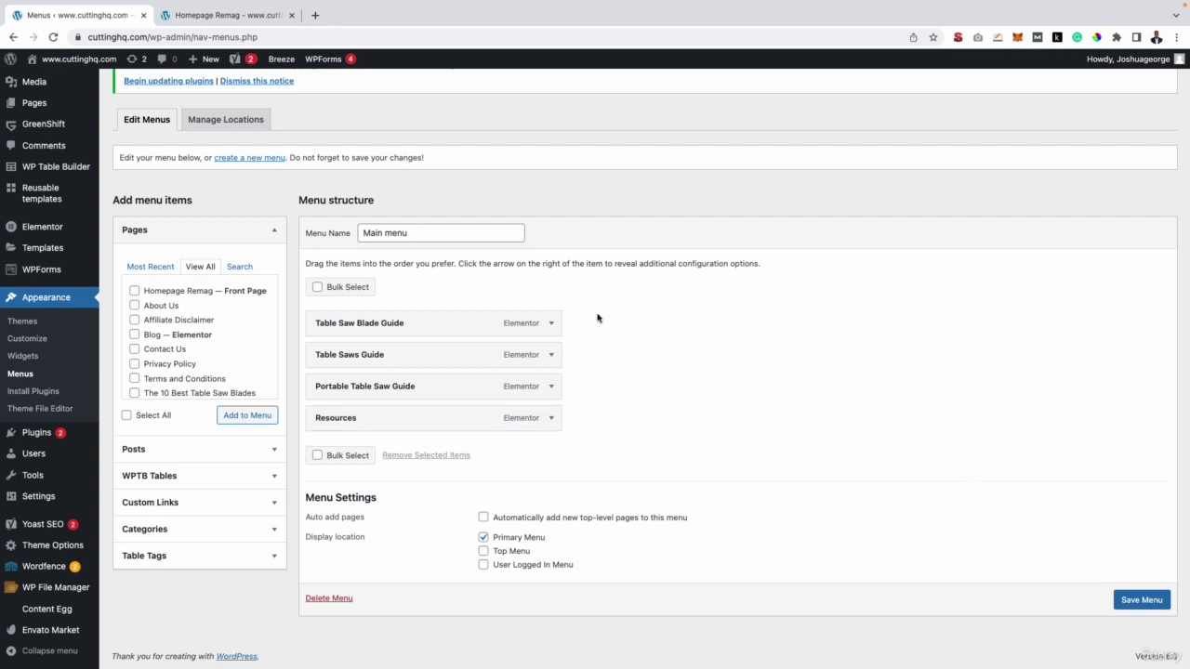
left_click(1138, 597)
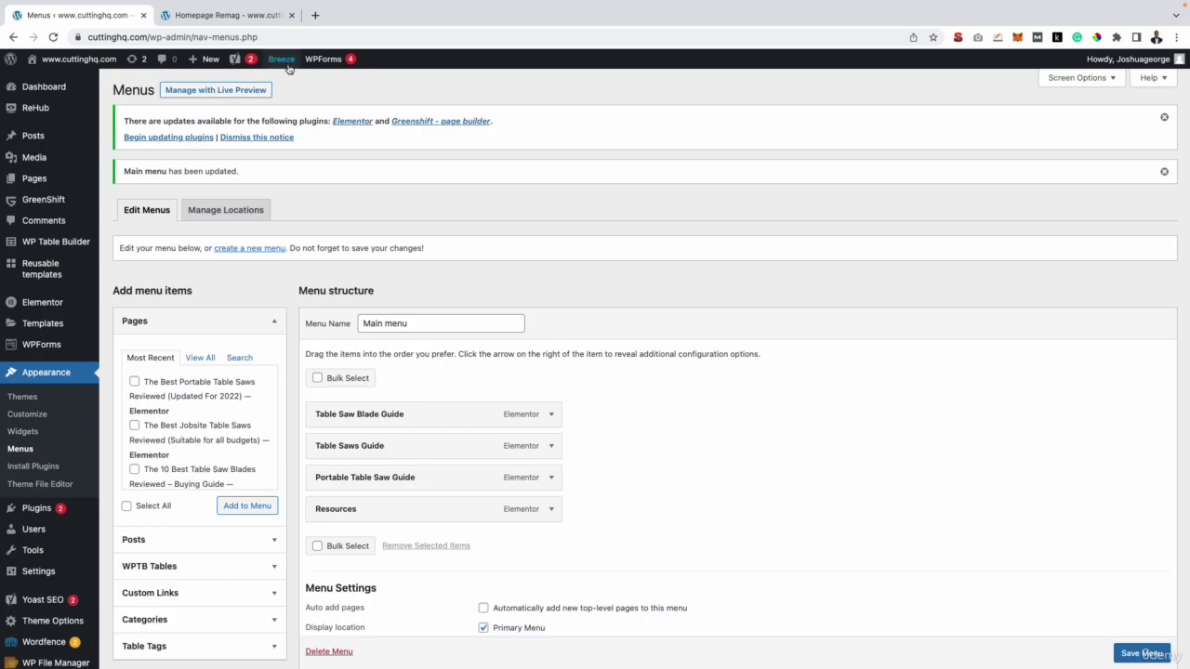
mouse_move(281, 58)
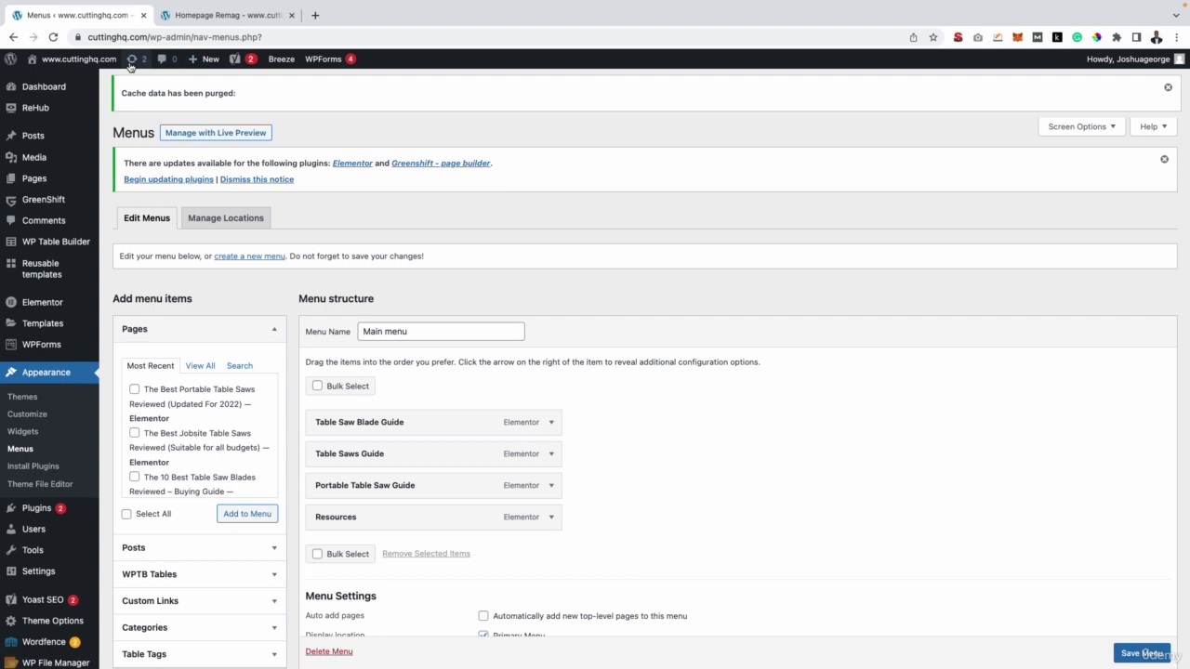
Visit the live site and review the page that the Table Saw Blade Guide menu link opens in a new tab.
mouse_move(79, 58)
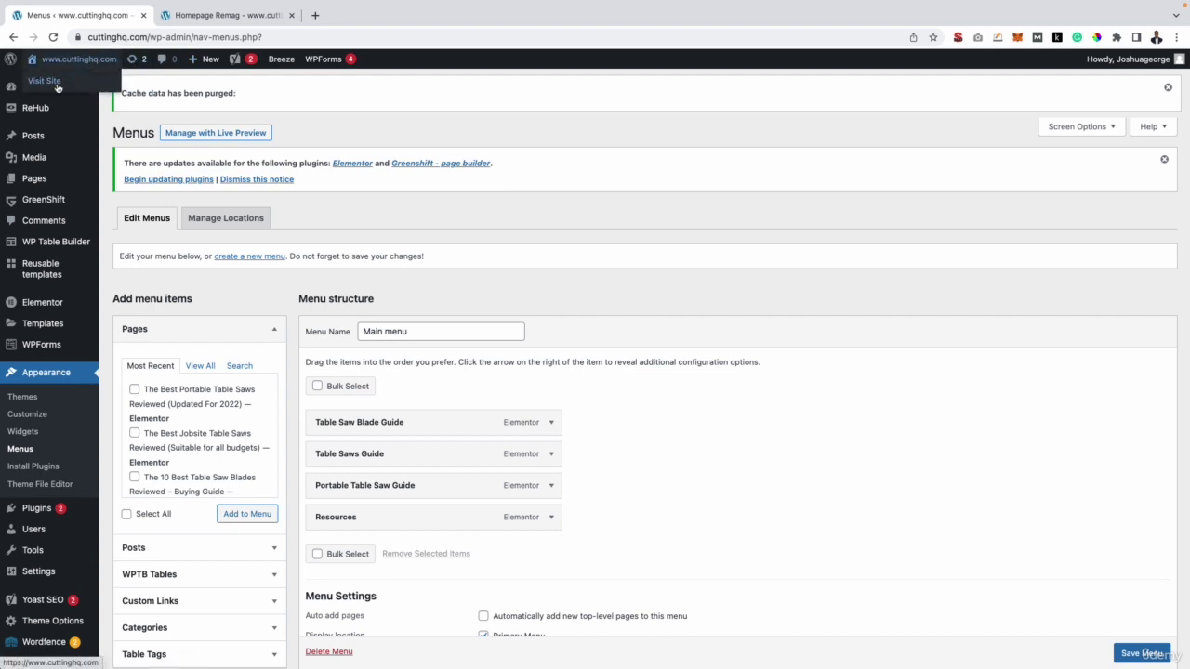
left_click(57, 88)
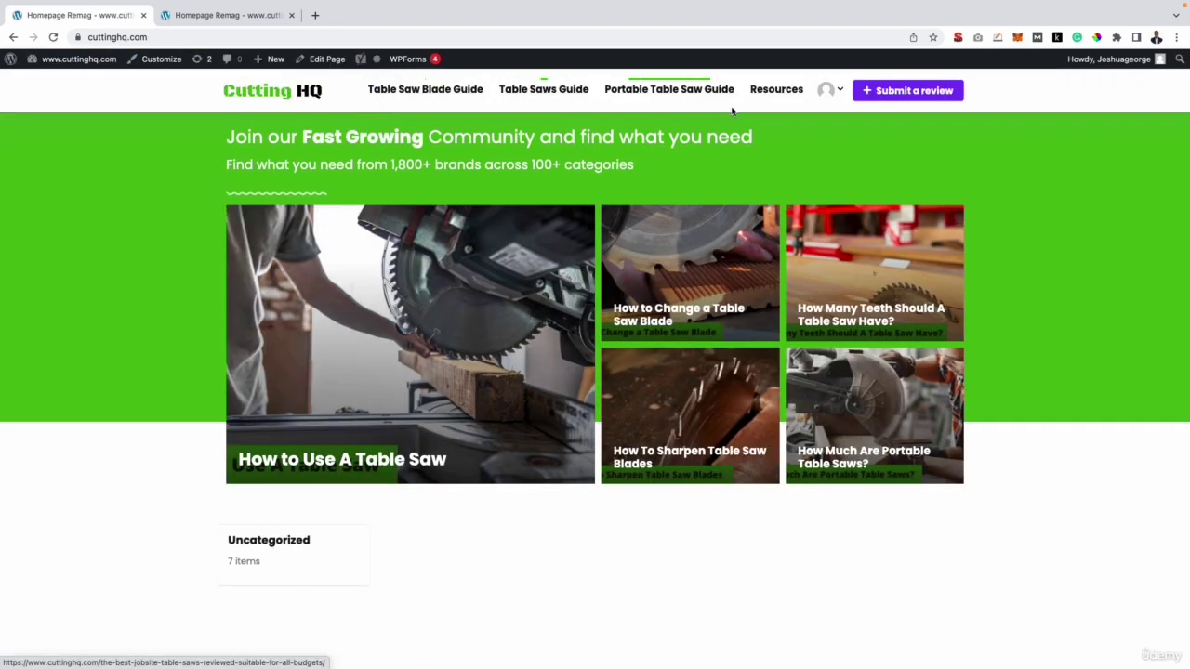
right_click(428, 96)
left_click(437, 97)
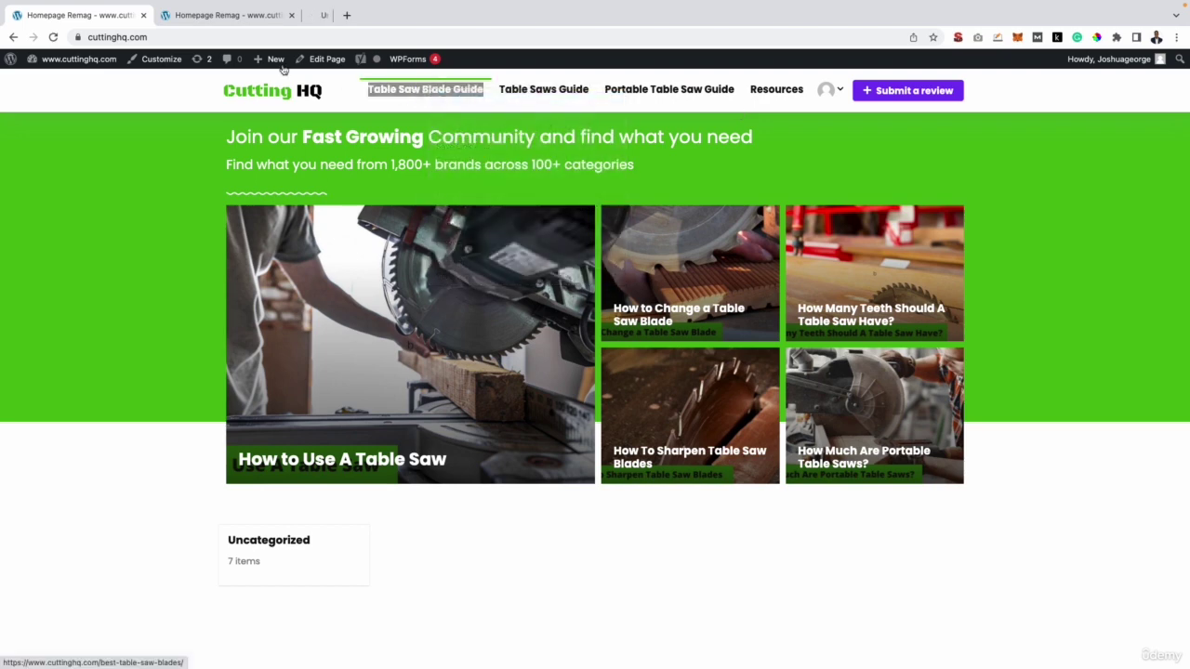
left_click(340, 16)
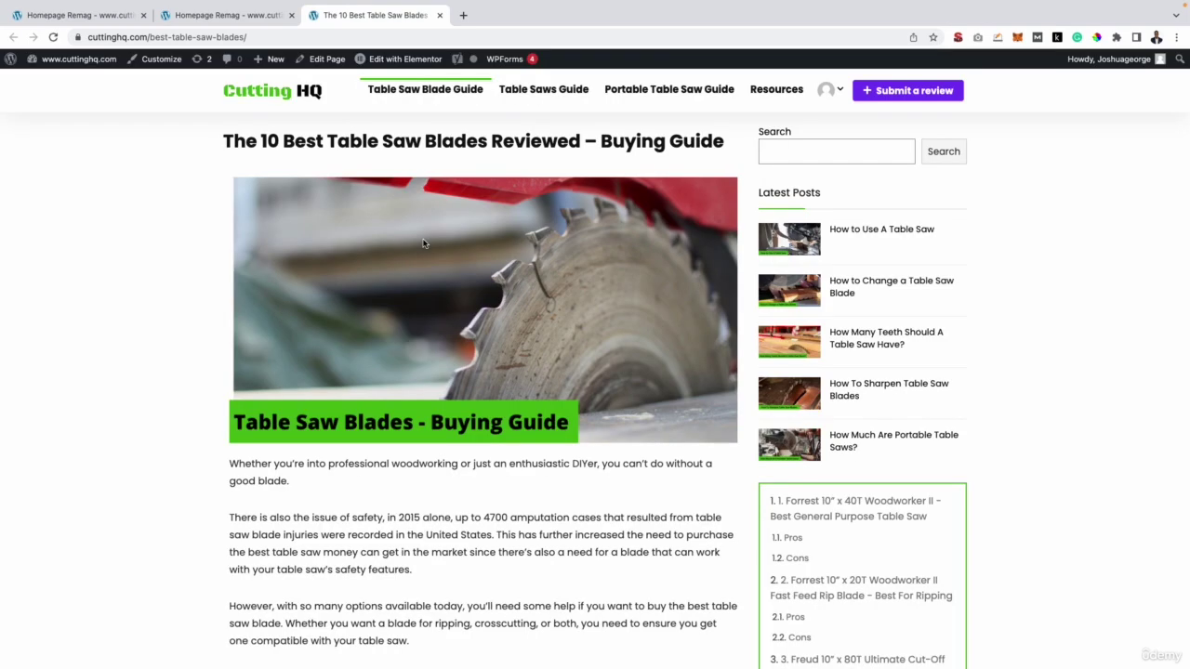
scroll(406, 344, "down", 20)
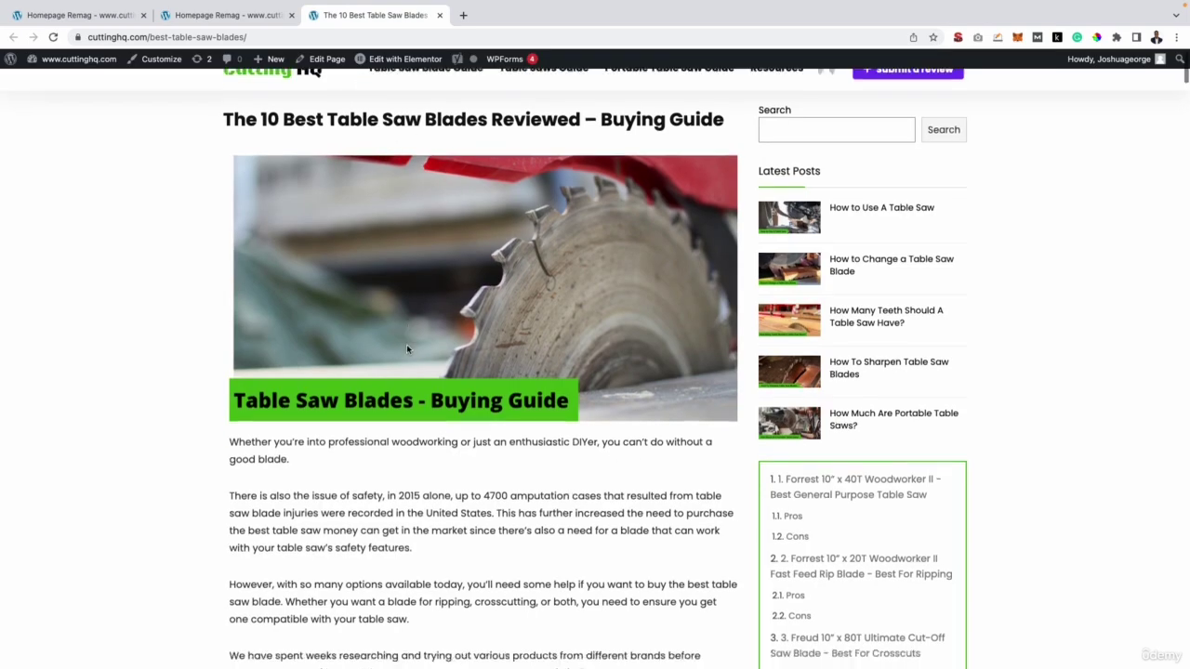
scroll(406, 346, "down", 5)
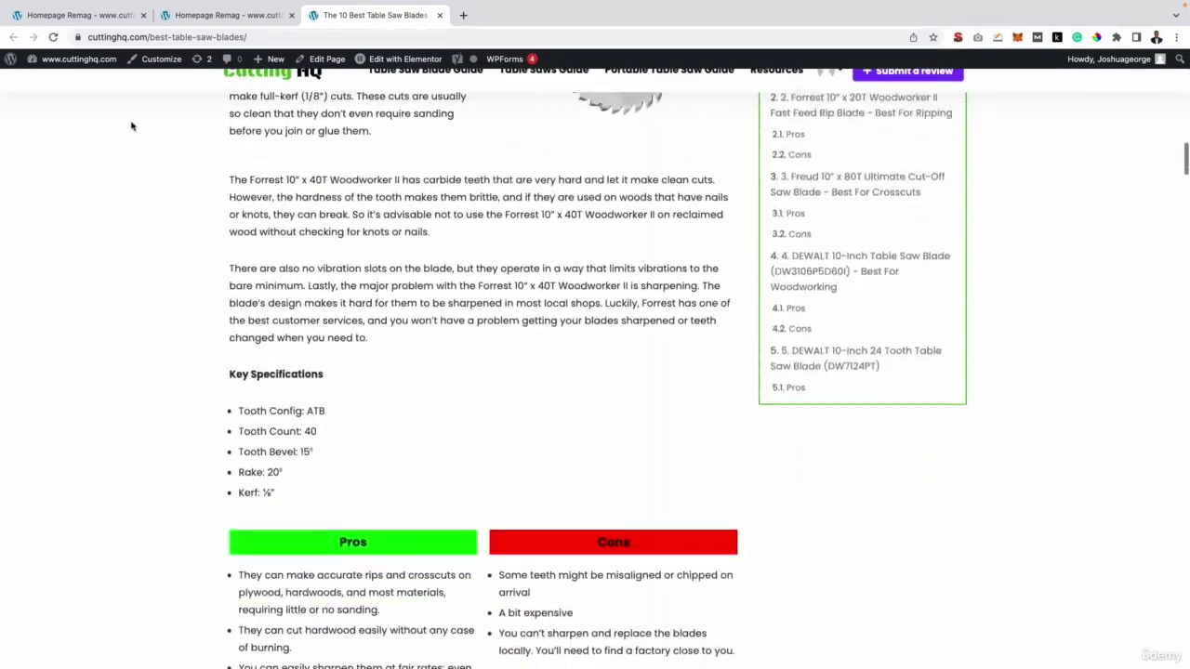
Return to the homepage and look through the blog page that the Resources menu link opens in a new tab.
left_click(82, 14)
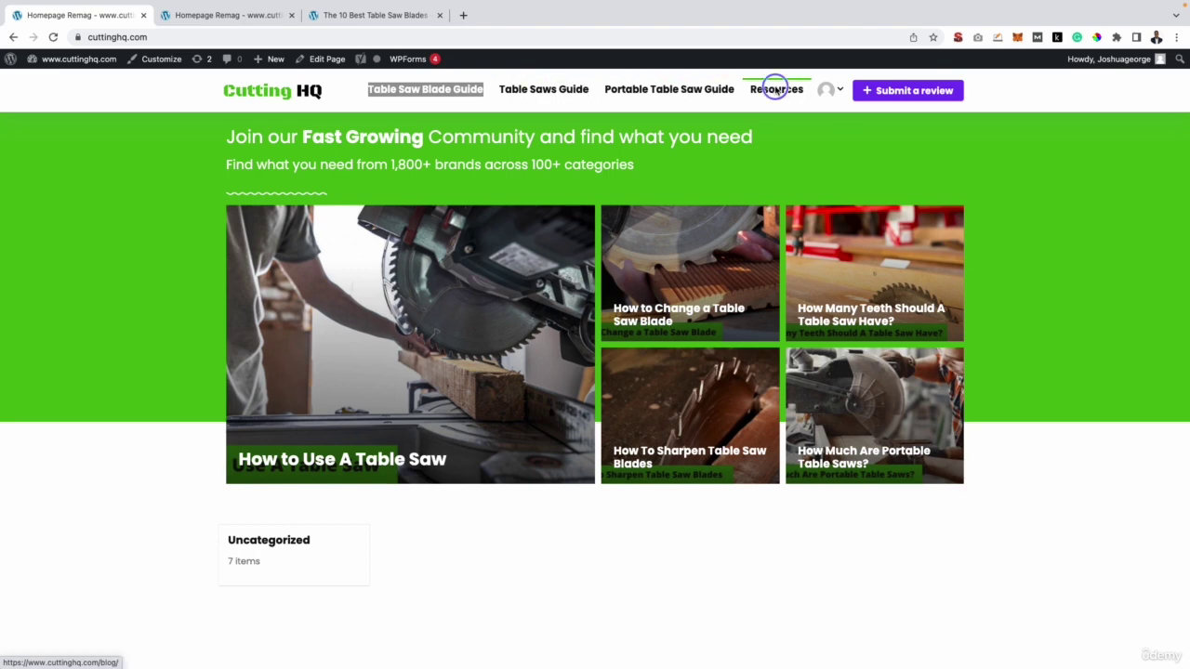
right_click(773, 84)
left_click(788, 89)
left_click(476, 20)
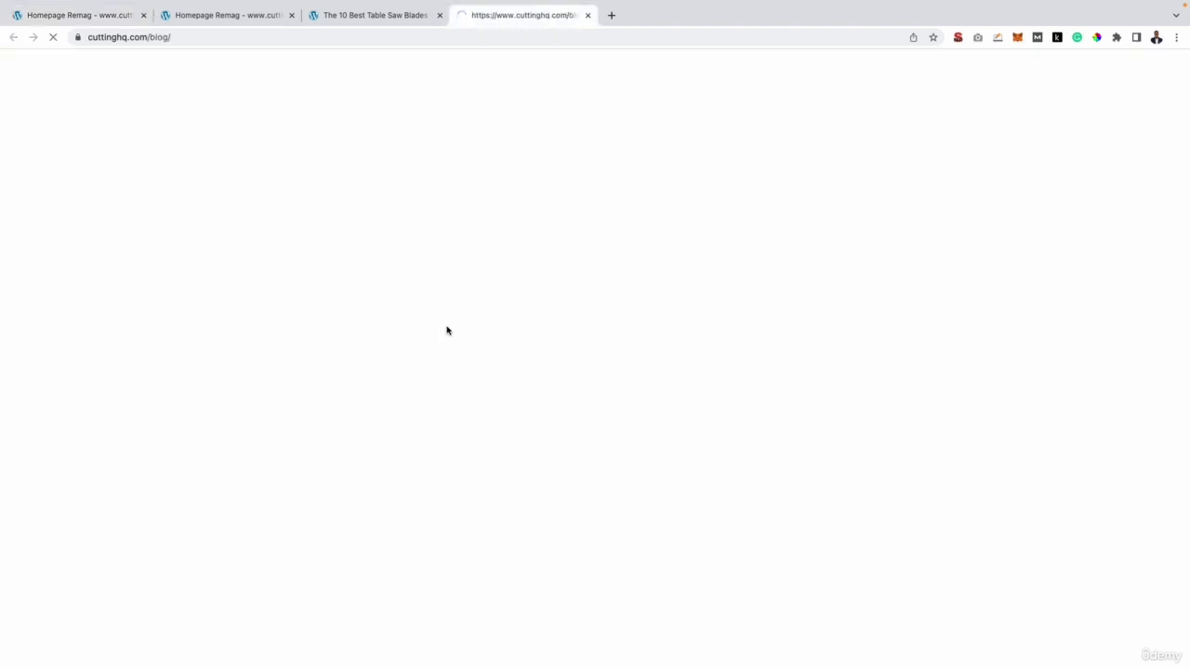
scroll(448, 332, "down", 5)
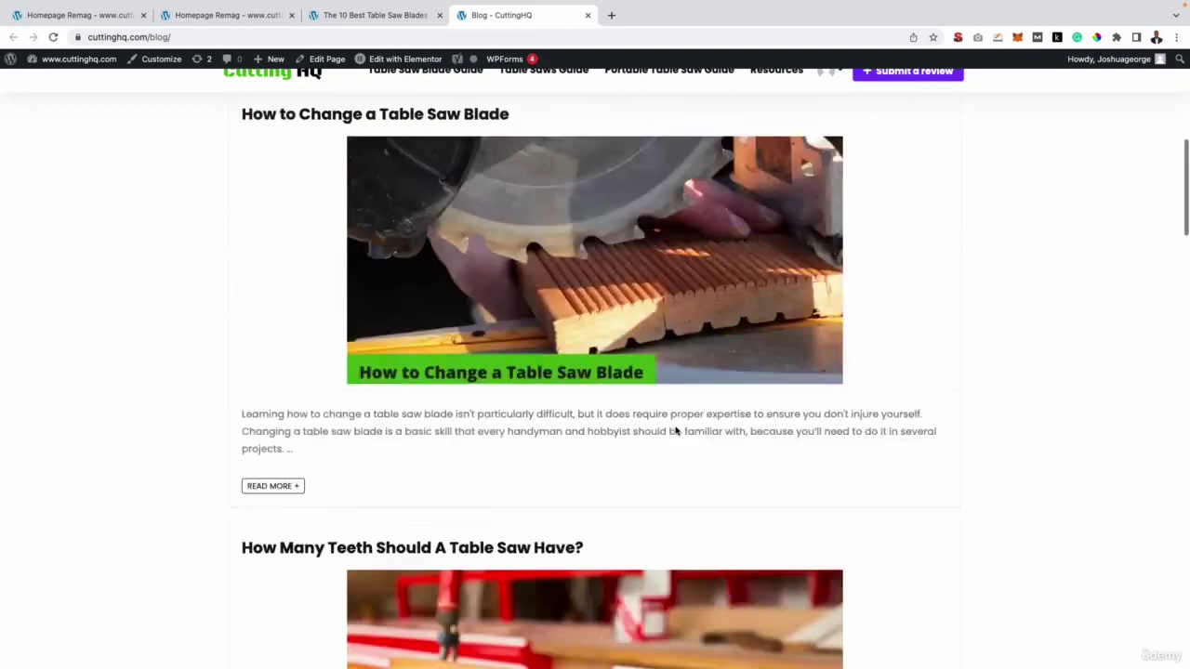
scroll(447, 332, "up", 5)
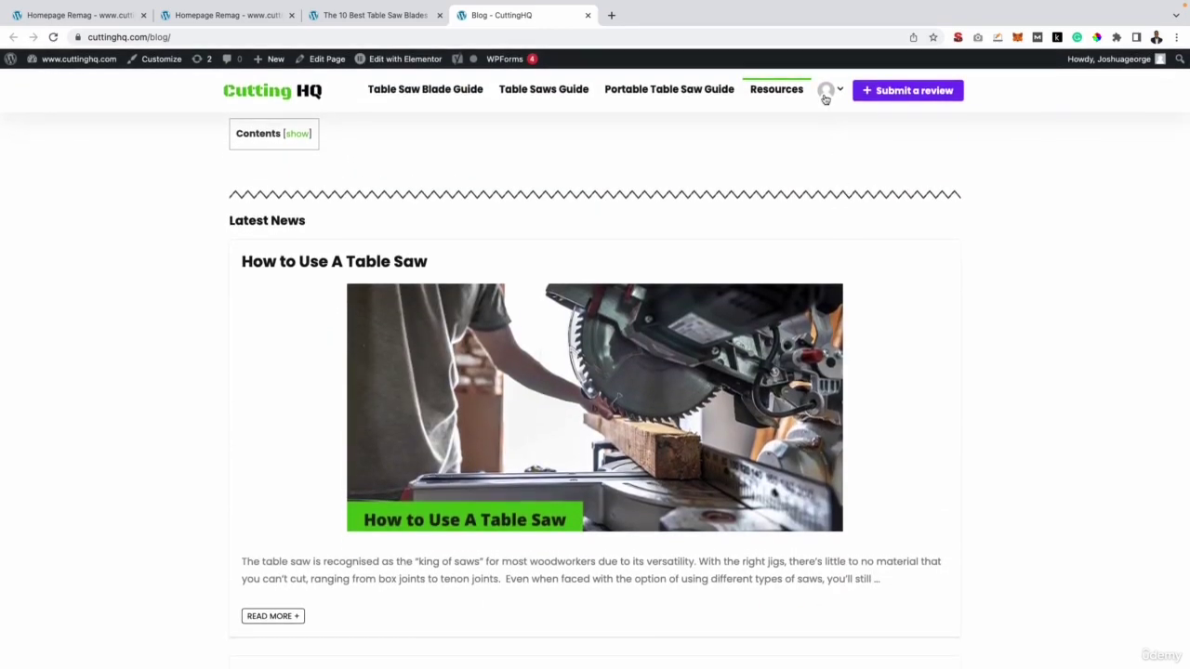